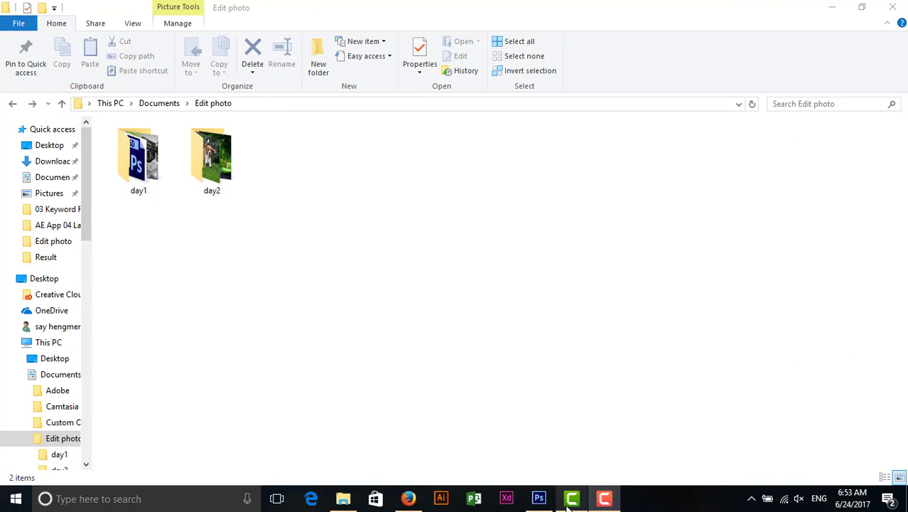
Open the day2 folder and carry the road wallpaper and dog-run.jpg into Photoshop
click(541, 499)
click(343, 499)
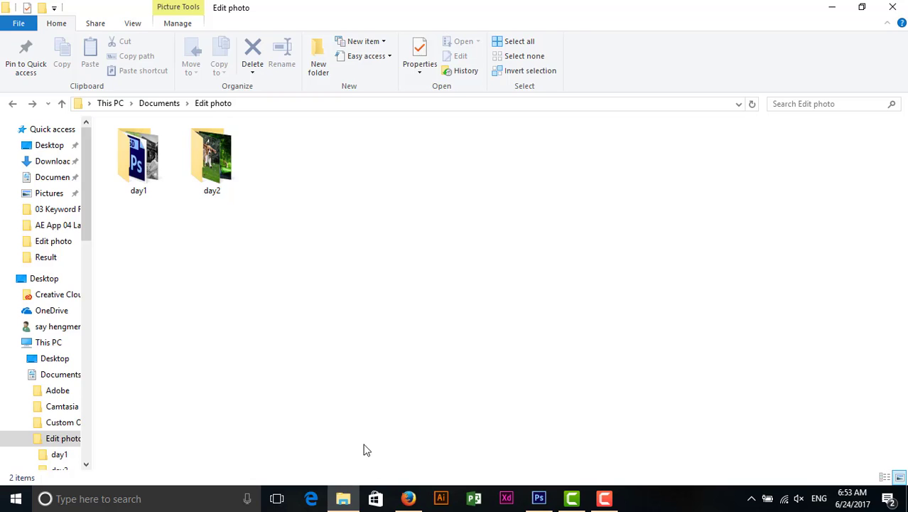
double_click(231, 181)
mouse_move(274, 223)
mouse_down()
mouse_move(142, 151)
mouse_move(519, 291)
mouse_up()
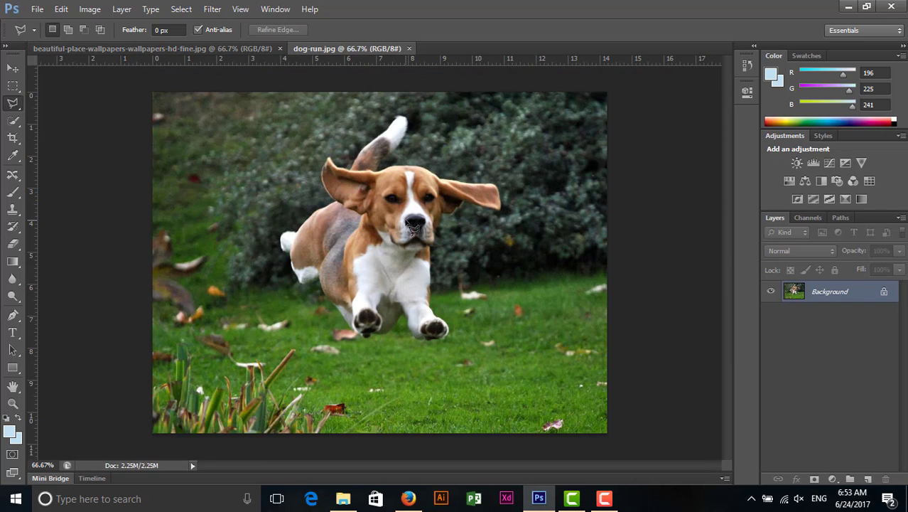
In dog-run.jpg, duplicate the Background layer as Background copy
click(256, 49)
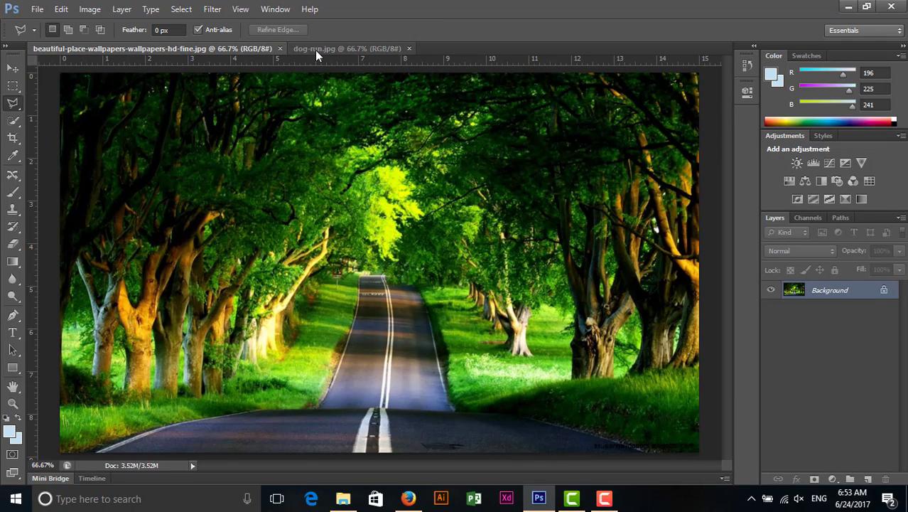
click(314, 49)
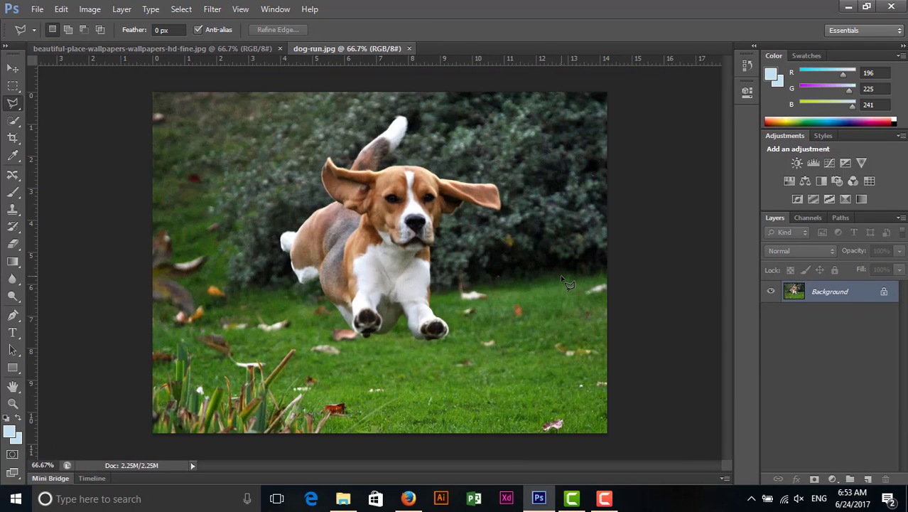
mouse_move(796, 295)
mouse_down()
mouse_move(811, 432)
mouse_move(866, 480)
mouse_up()
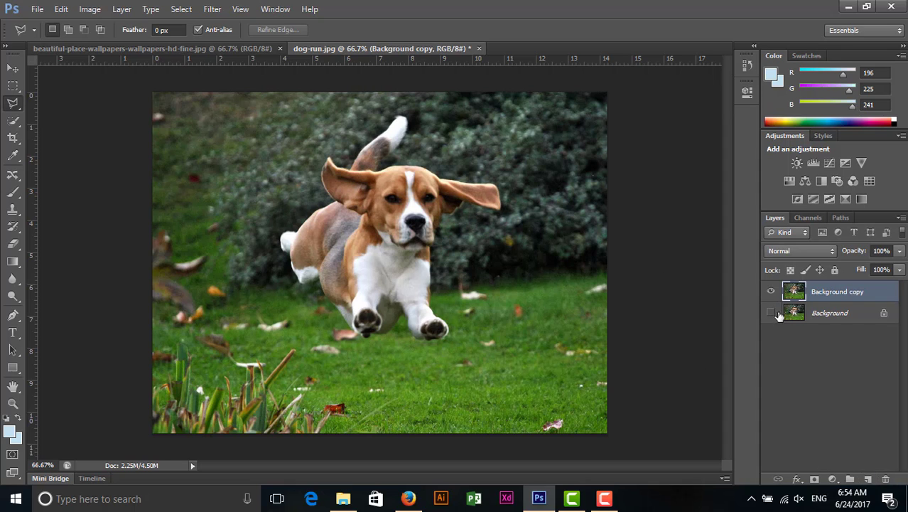
Quick-select the beagle's body, tidying the front paws and extending over the tail
click(14, 122)
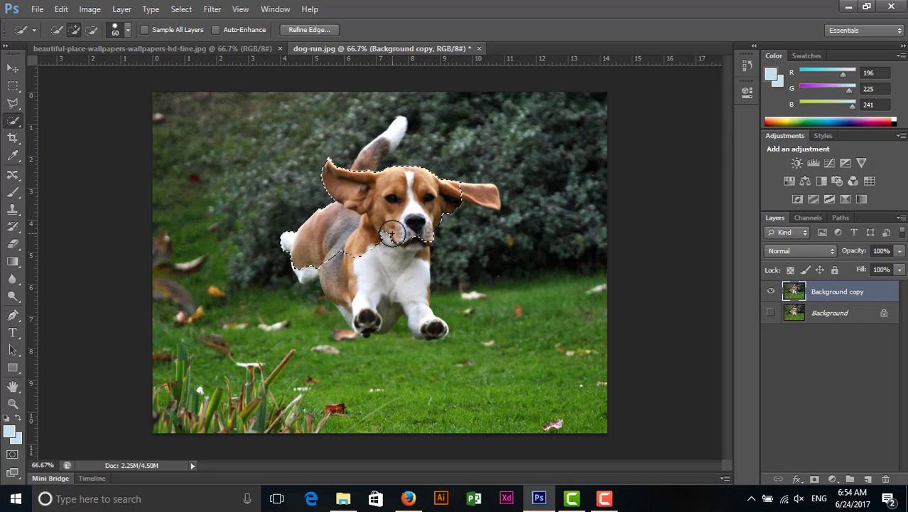
scroll(402, 286, up, 1)
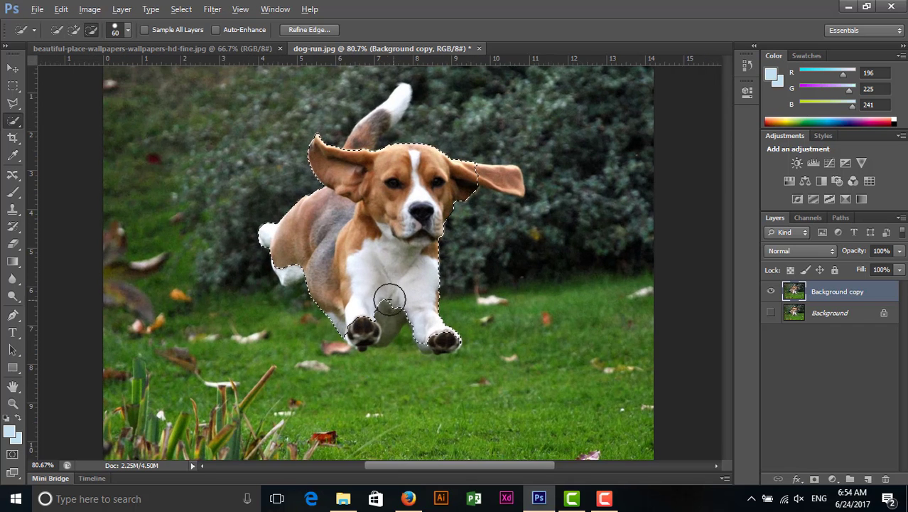
scroll(388, 309, up, 3)
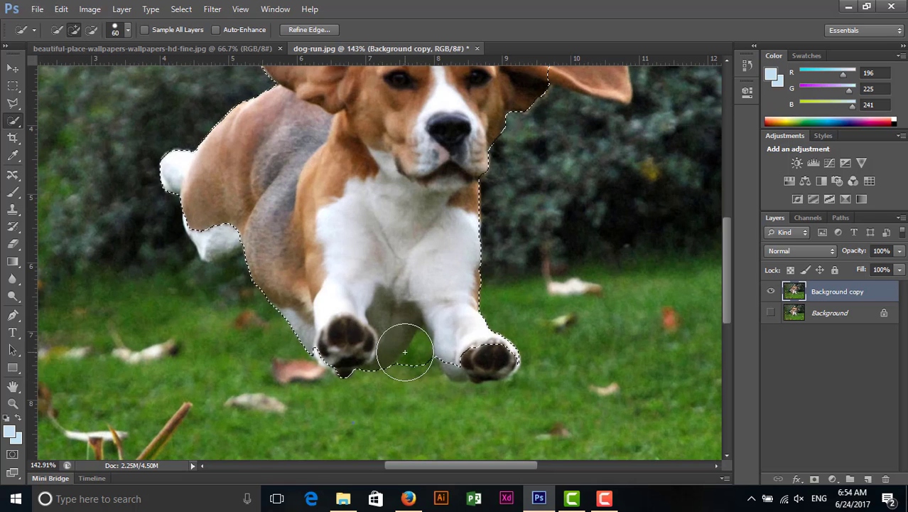
drag(382, 317, 354, 327)
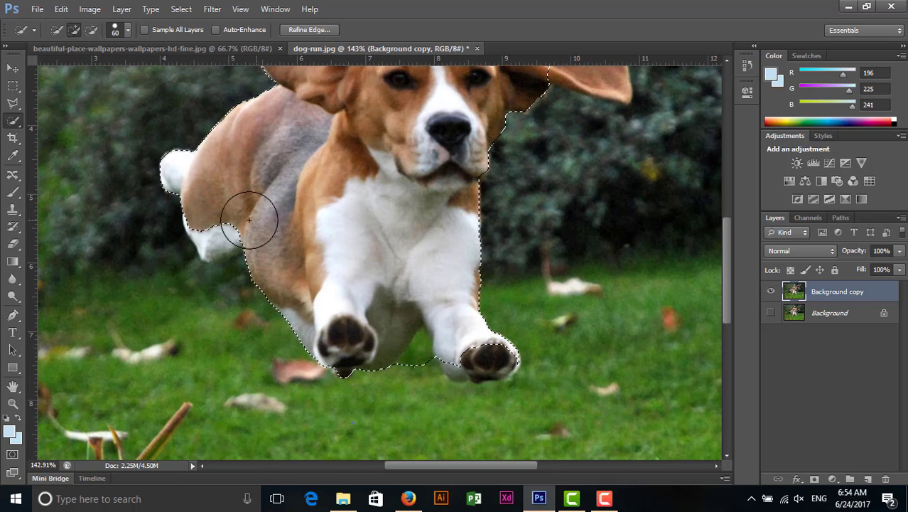
scroll(361, 248, down, 2)
scroll(361, 247, down, 1)
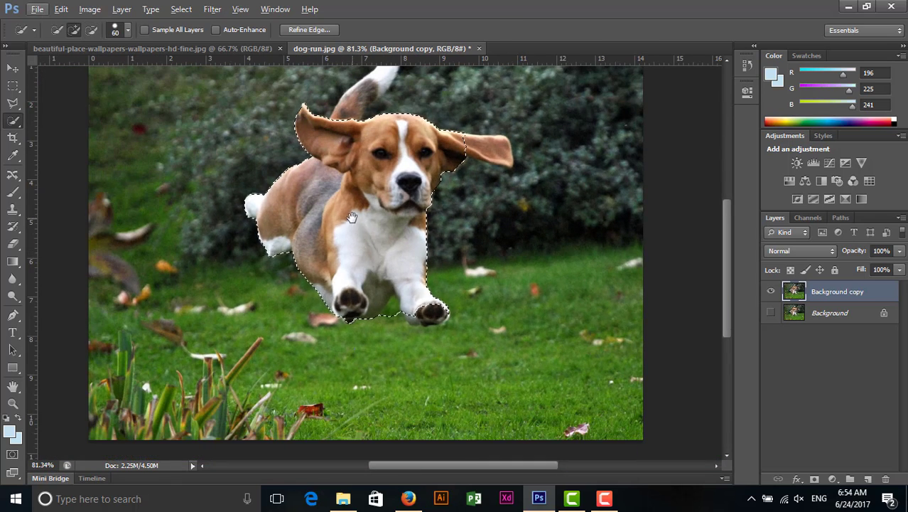
scroll(345, 248, up, 1)
drag(339, 222, 394, 186)
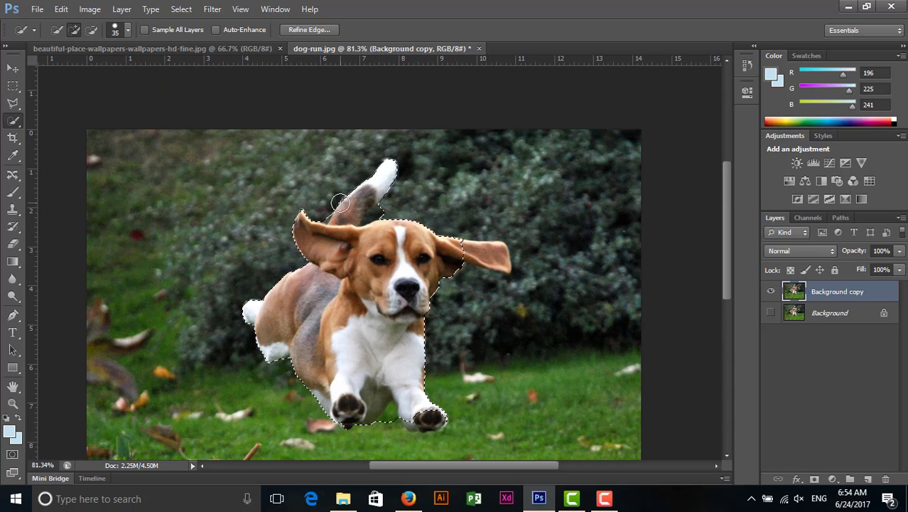
Subtract the background between ear and tail and the grass between the legs
scroll(473, 250, up, 2)
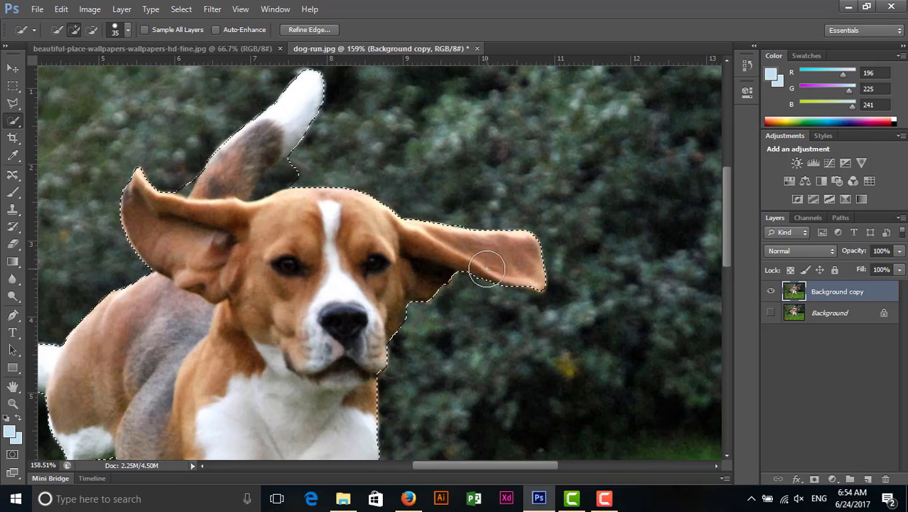
scroll(165, 169, up, 1)
scroll(166, 169, up, 1)
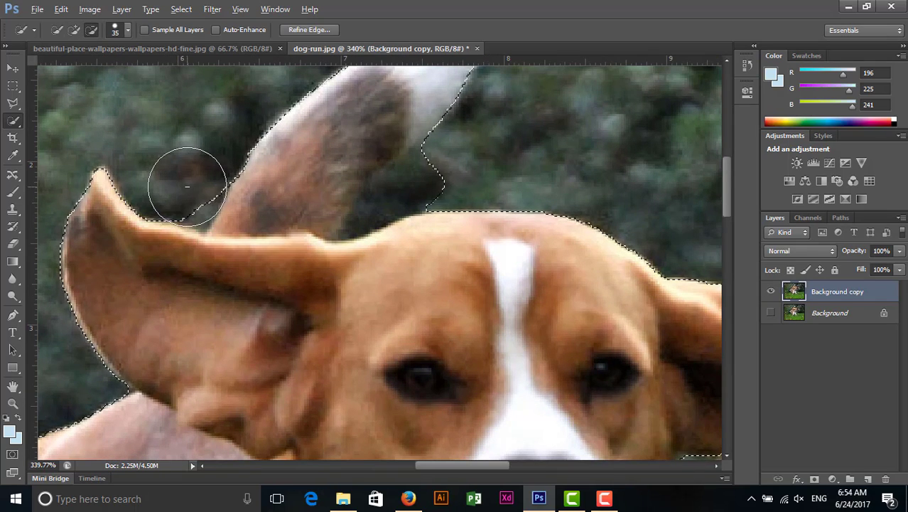
mouse_move(487, 167)
mouse_down()
mouse_move(425, 158)
mouse_move(426, 178)
mouse_up()
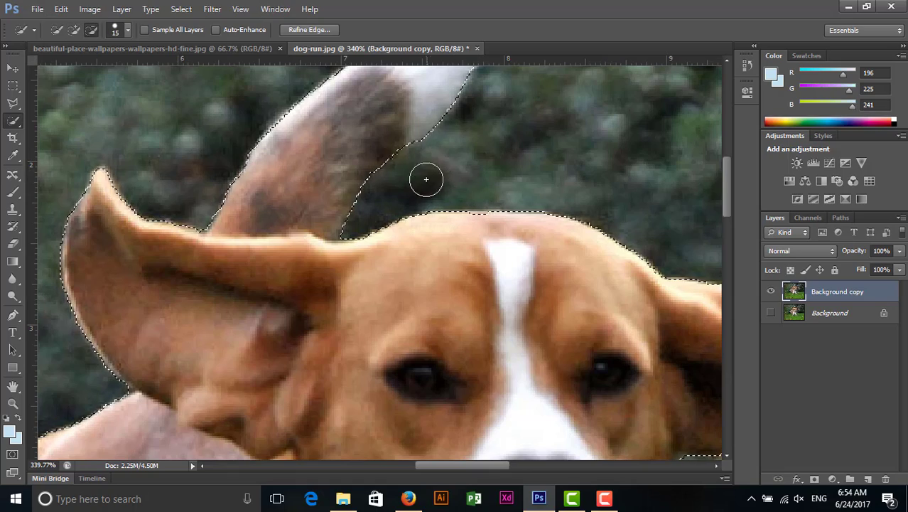
scroll(385, 182, down, 2)
scroll(354, 233, down, 3)
scroll(334, 391, down, 1)
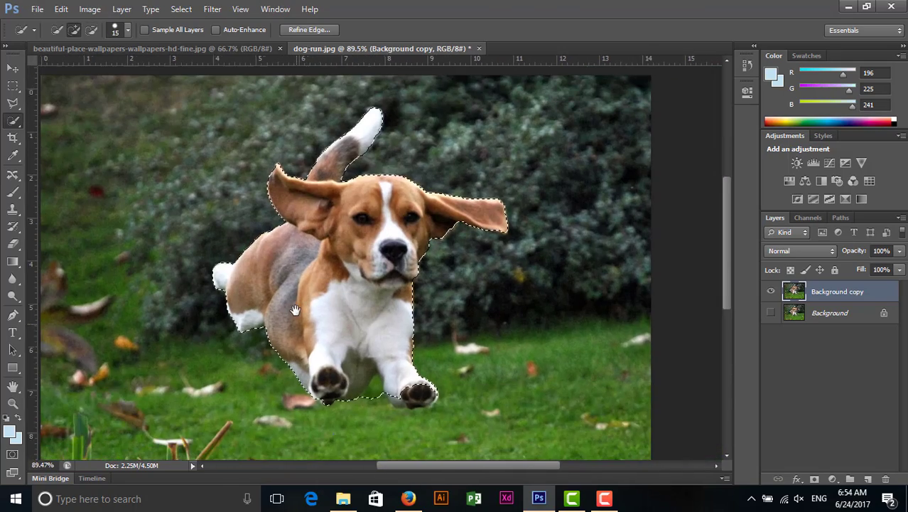
scroll(331, 416, up, 5)
scroll(369, 412, up, 1)
scroll(398, 391, up, 1)
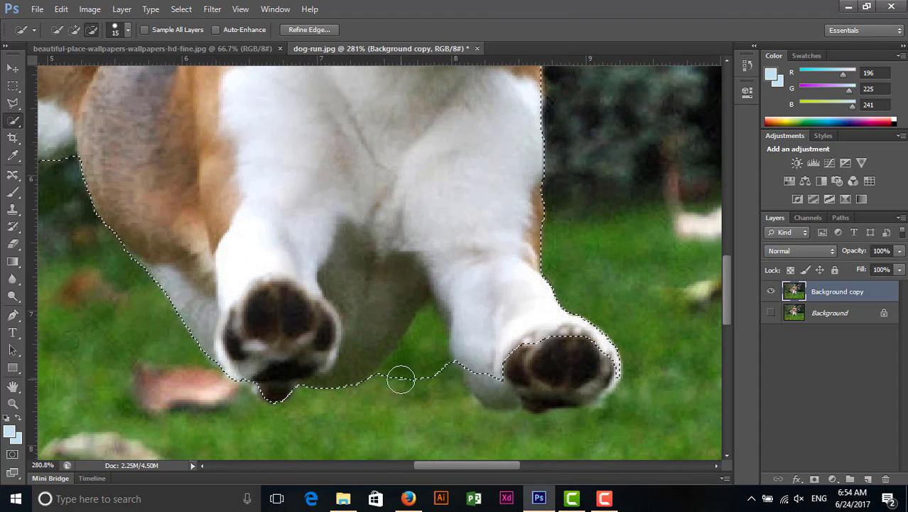
mouse_move(405, 376)
mouse_down()
mouse_move(432, 370)
mouse_move(503, 389)
mouse_move(552, 385)
mouse_up()
scroll(548, 387, down, 3)
scroll(502, 357, down, 2)
scroll(478, 360, down, 2)
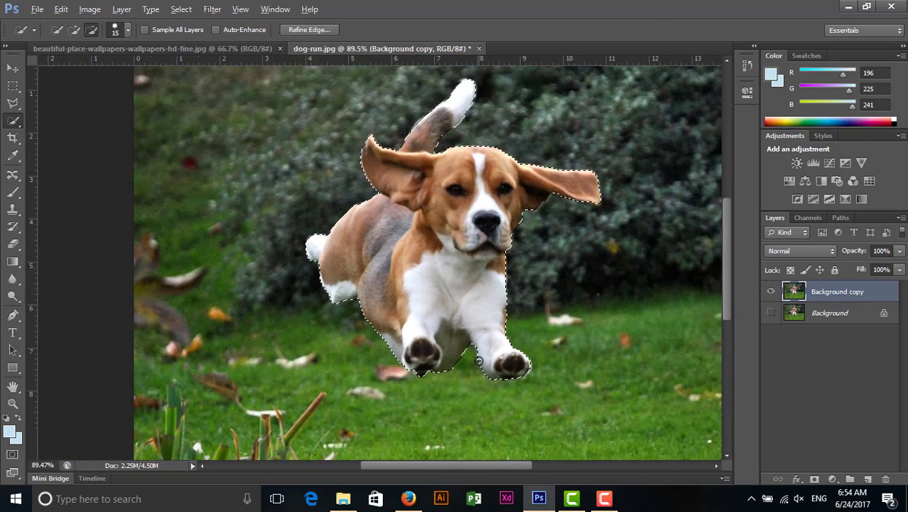
scroll(440, 334, down, 1)
Feather the beagle selection to soften its edge
click(12, 102)
right_click(446, 235)
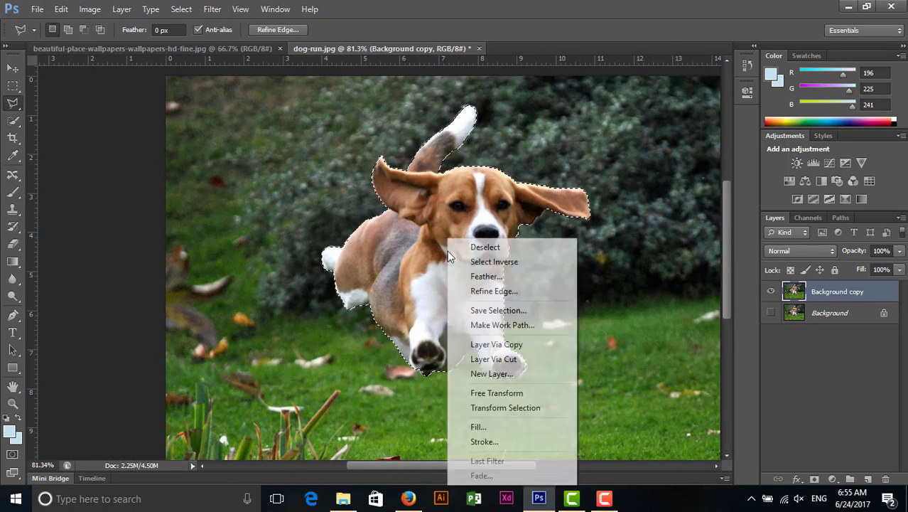
click(465, 277)
key(Return)
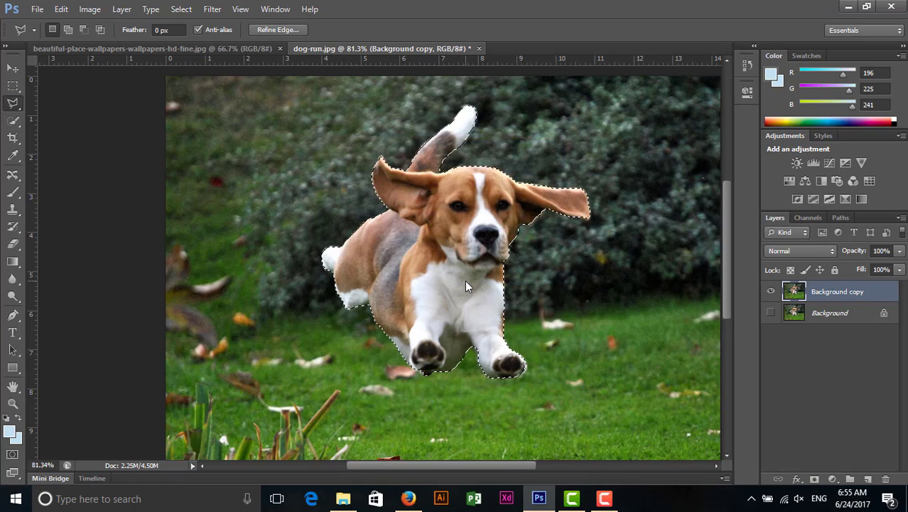
drag(462, 243, 354, 206)
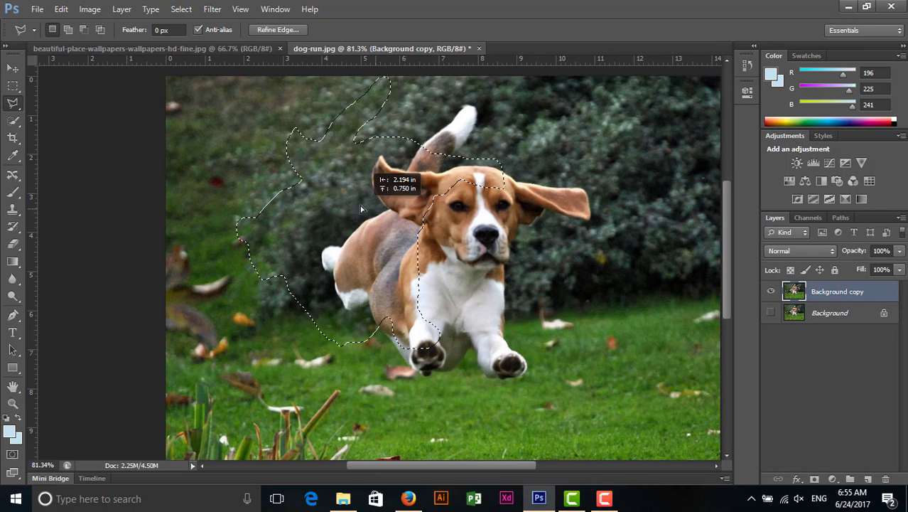
key(ctrl+z)
Move the cut-out beagle into the road image and scale it to about 49%
key(v)
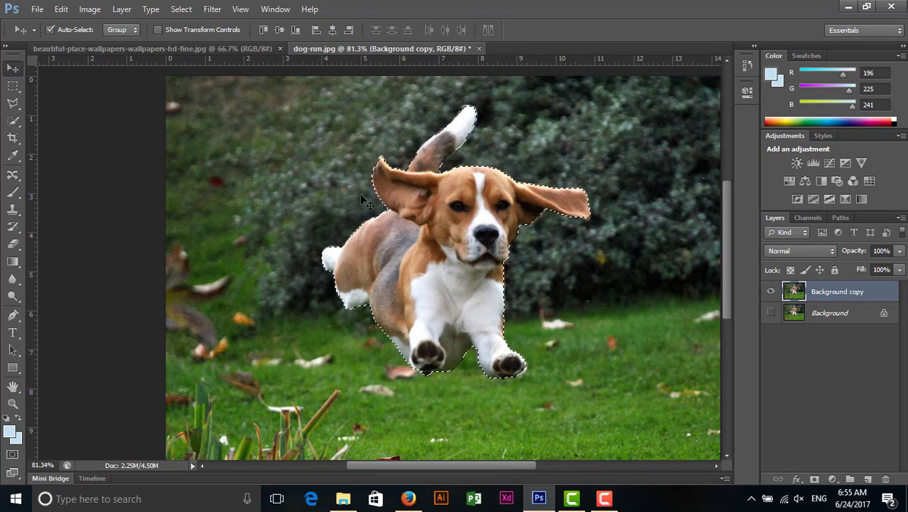
mouse_move(447, 190)
mouse_down()
mouse_move(162, 55)
mouse_move(377, 321)
mouse_move(443, 331)
mouse_move(462, 363)
mouse_move(441, 393)
mouse_move(458, 410)
mouse_up()
key(ctrl+t)
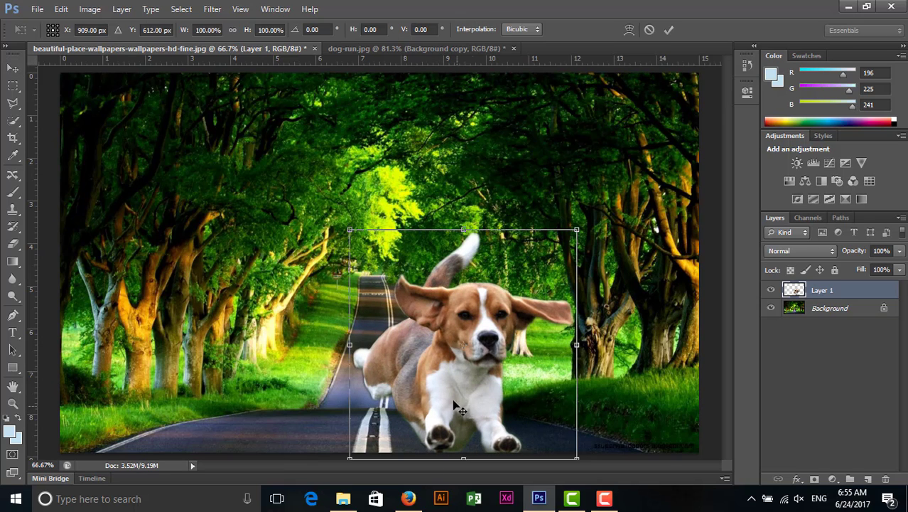
drag(577, 229, 487, 320)
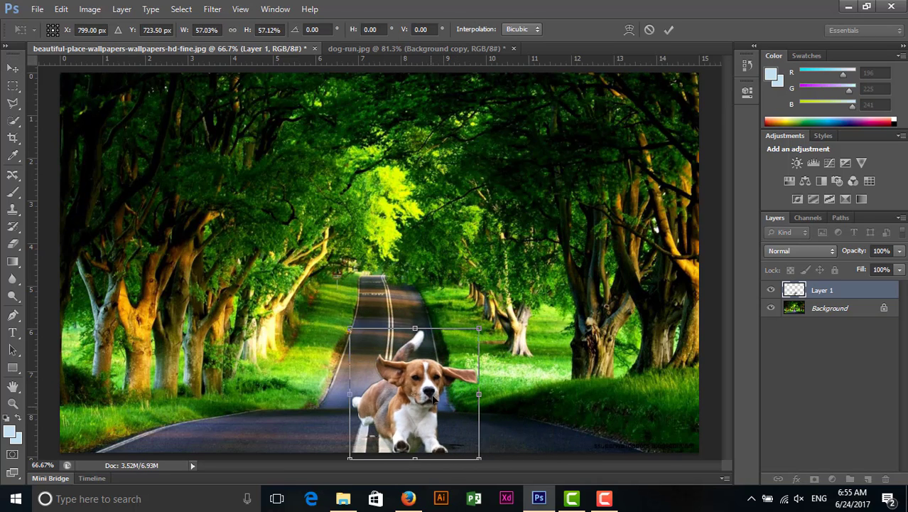
drag(433, 399, 457, 391)
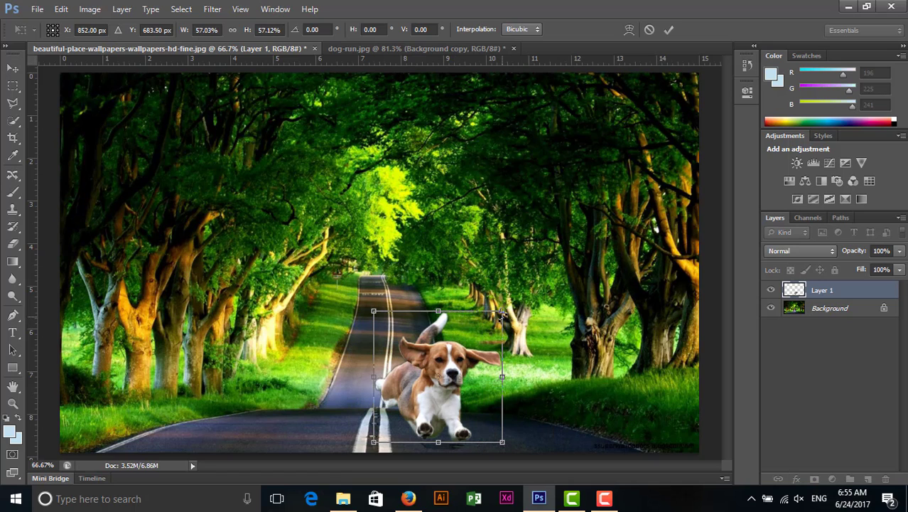
mouse_move(501, 312)
mouse_down()
mouse_move(455, 393)
mouse_move(484, 326)
mouse_up()
drag(438, 388, 463, 392)
key(Return)
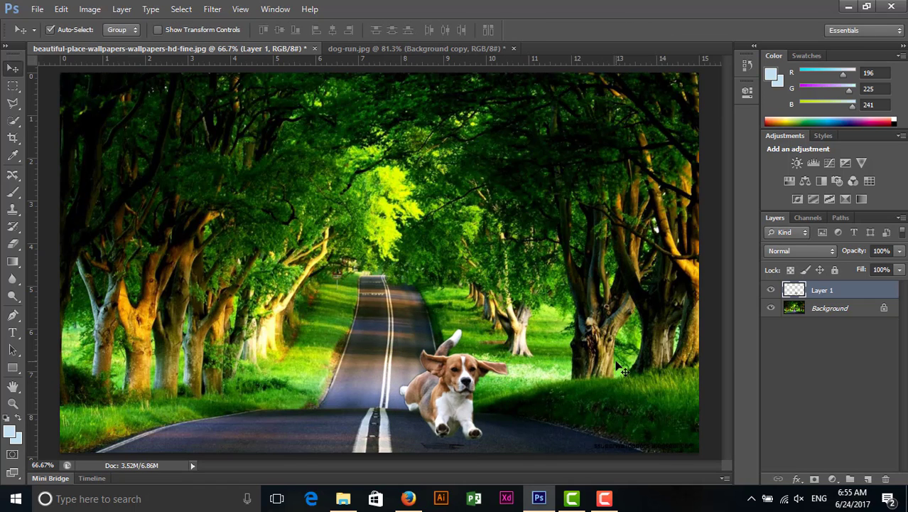
Nudge the scaled beagle slightly up and left on the road
key(ctrl+t)
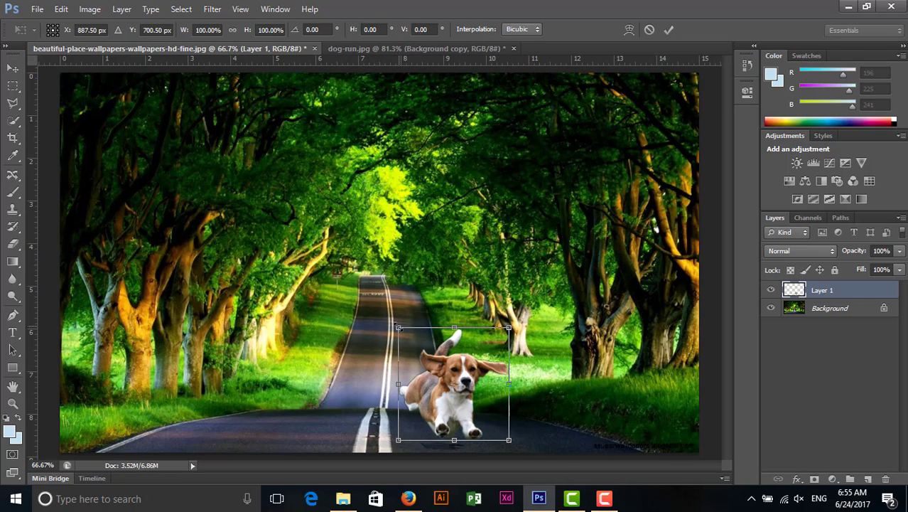
drag(399, 328, 394, 323)
key(Return)
key(ctrl+t)
scroll(431, 246, down, 2)
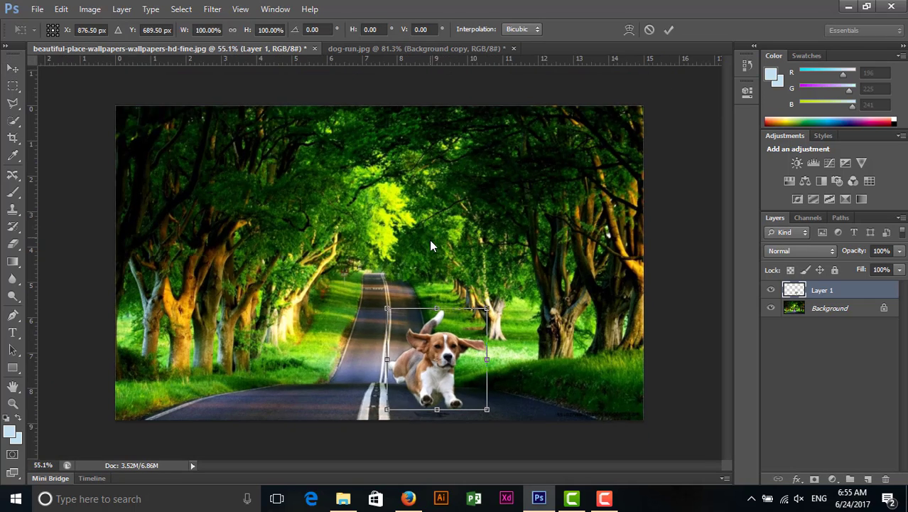
key(alt+space)
key(Escape)
Turn the road Background into Layer 0, enlarge it to about 156% and shift it left
key(Return)
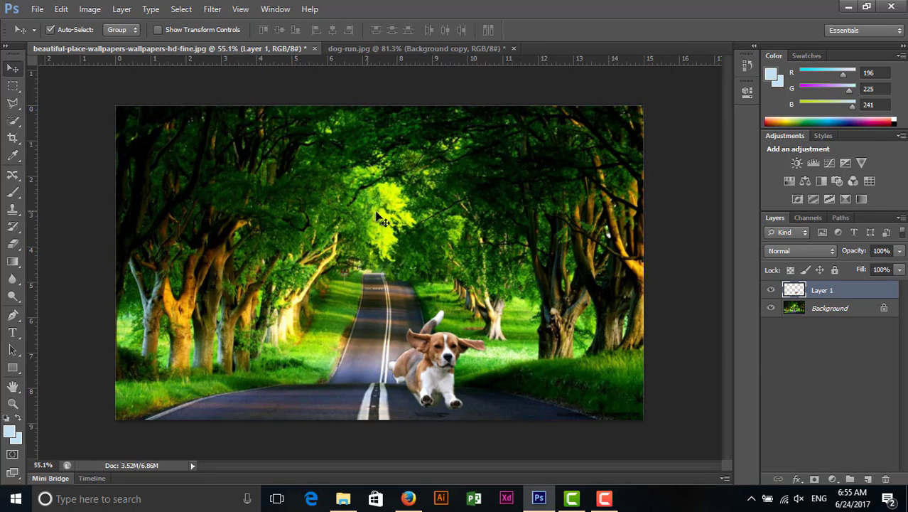
double_click(795, 308)
click(548, 159)
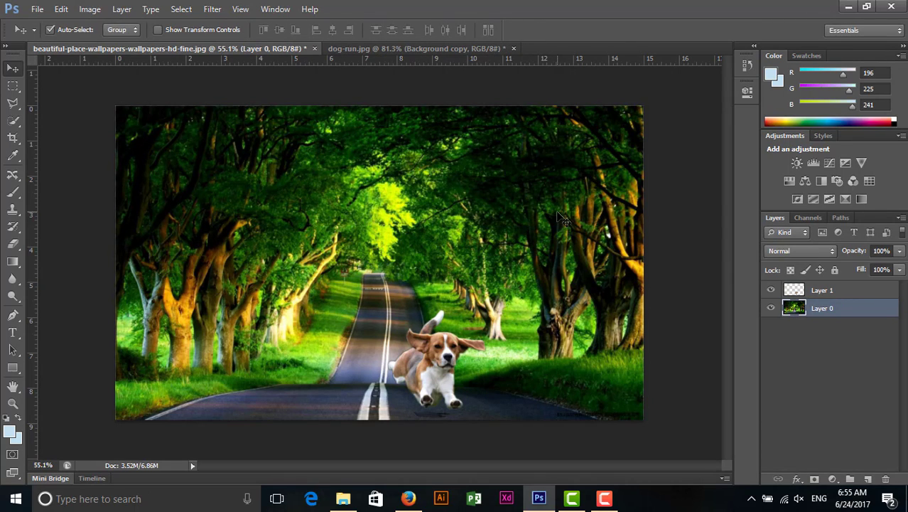
key(ctrl+t)
key(ctrl+minus)
drag(546, 165, 742, 73)
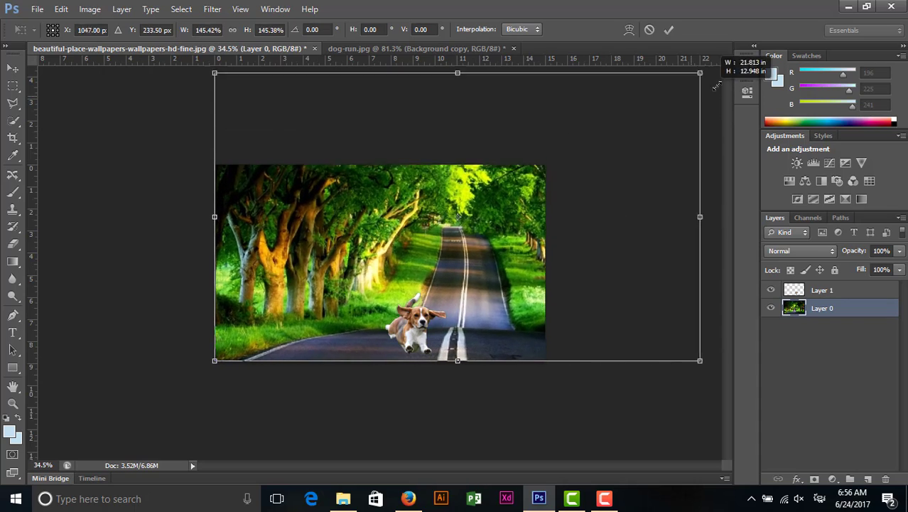
drag(490, 213, 402, 209)
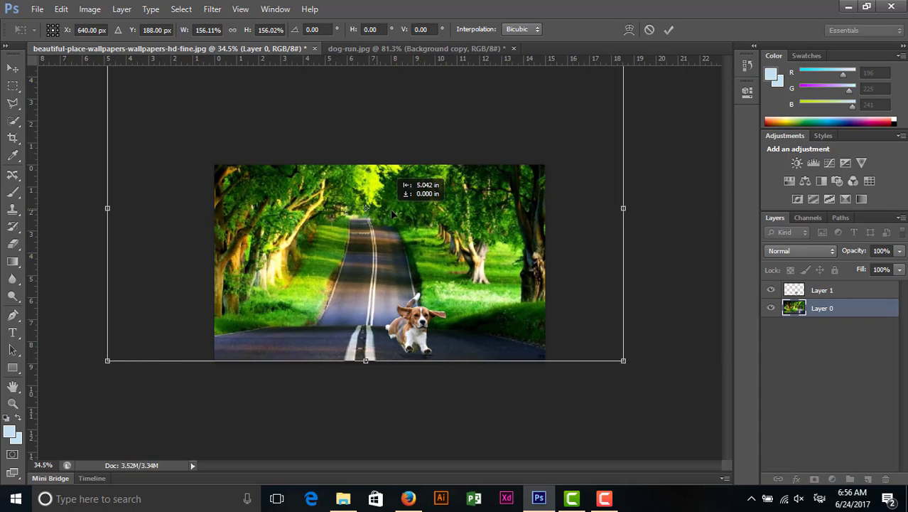
key(Return)
Scale the beagle up to about 180% and place it on the road's lower right
key(ctrl+0)
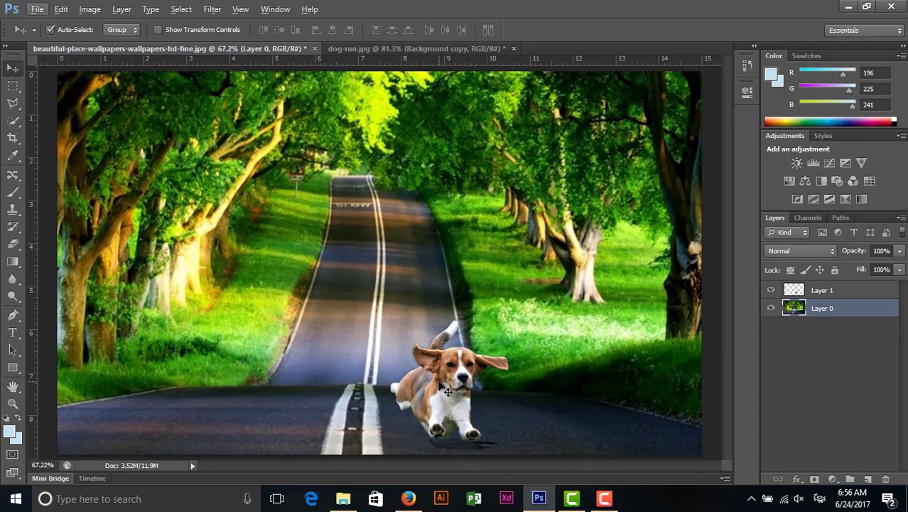
mouse_move(428, 399)
mouse_down()
mouse_move(449, 384)
mouse_move(444, 342)
mouse_up()
drag(475, 370, 462, 320)
key(ctrl+t)
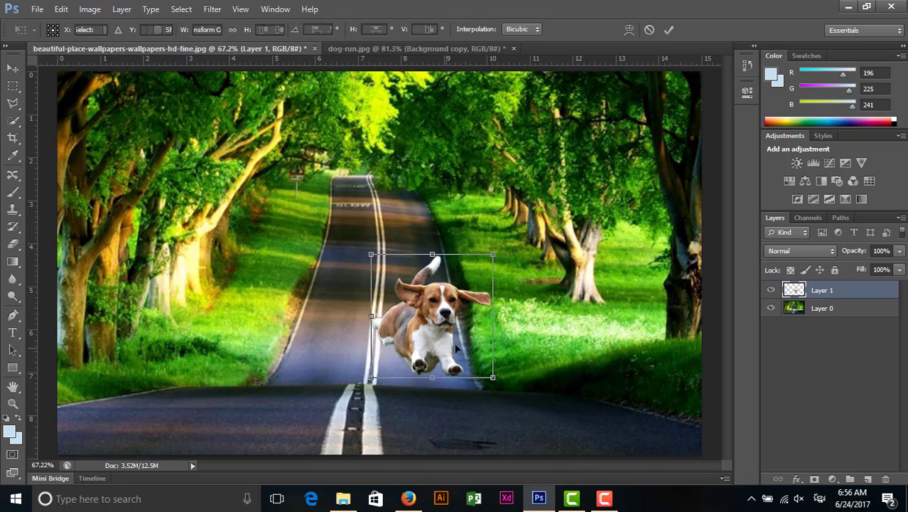
drag(494, 254, 554, 221)
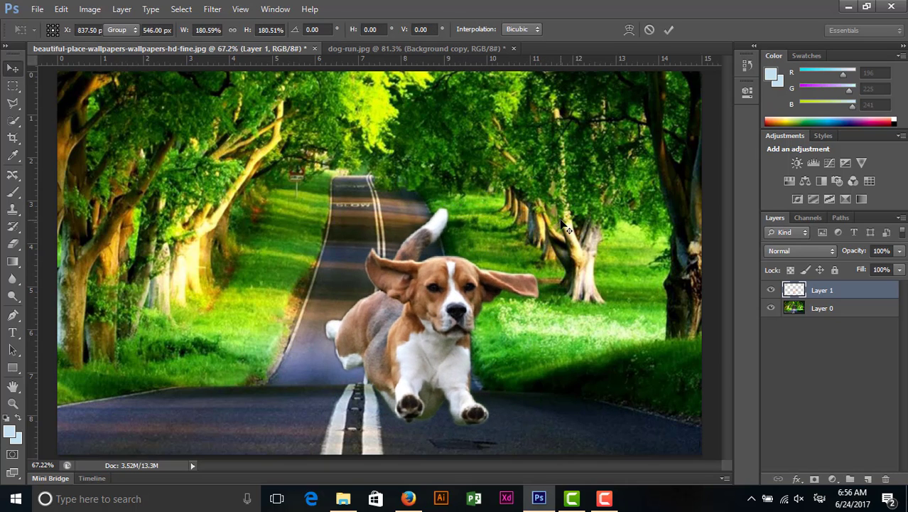
key(Return)
mouse_move(476, 291)
mouse_down()
mouse_move(454, 310)
mouse_move(511, 310)
mouse_up()
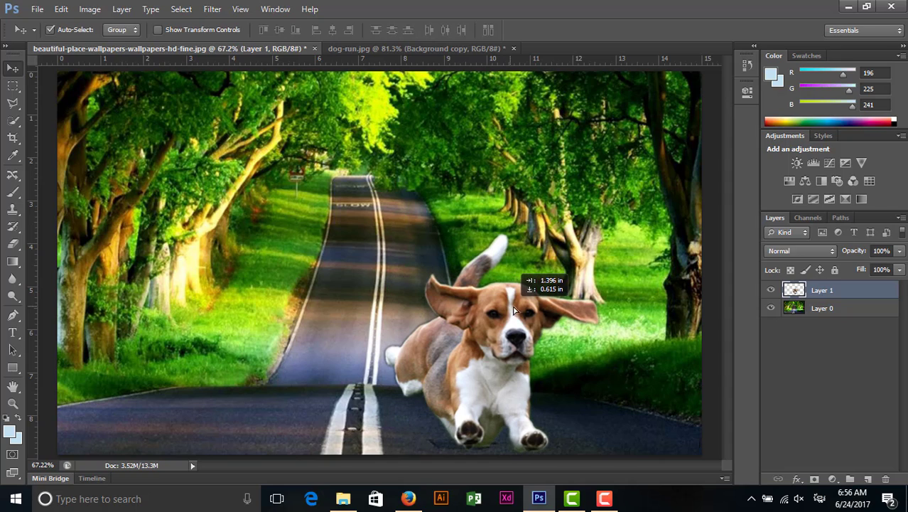
drag(515, 311, 514, 311)
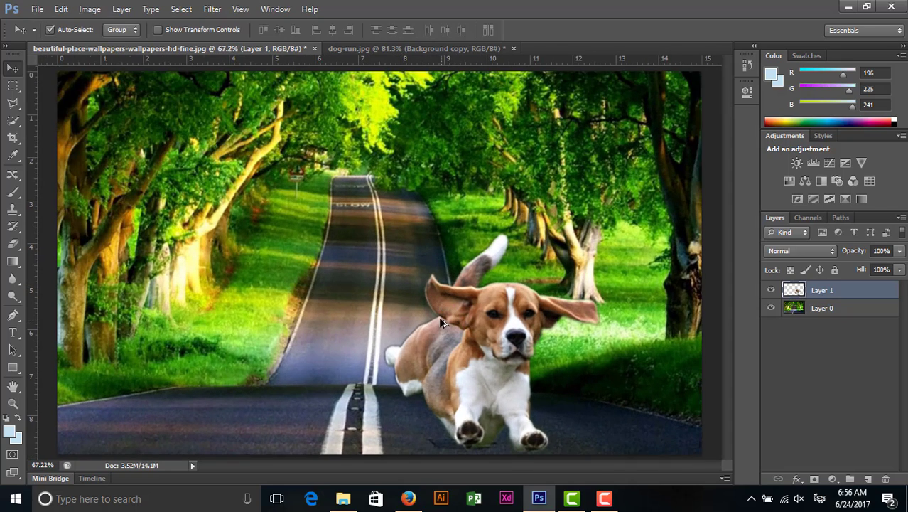
scroll(447, 312, down, 2)
click(778, 316)
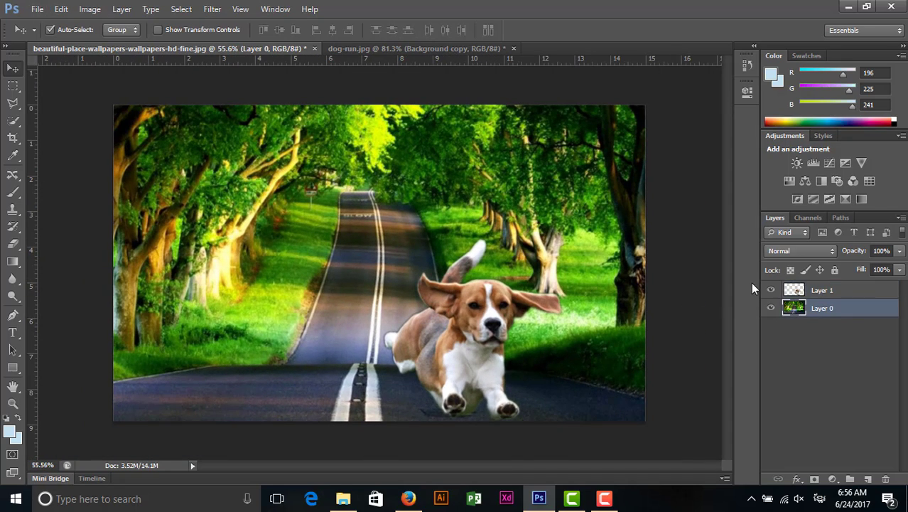
Add a Hue/Saturation adjustment above Layer 0 with Hue set to -12
click(791, 185)
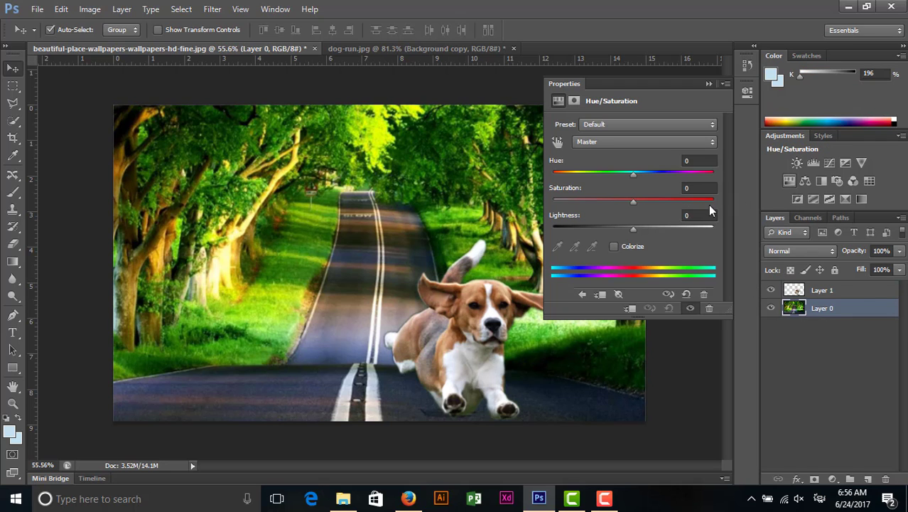
mouse_move(633, 172)
mouse_down()
mouse_move(644, 172)
mouse_move(623, 180)
mouse_up()
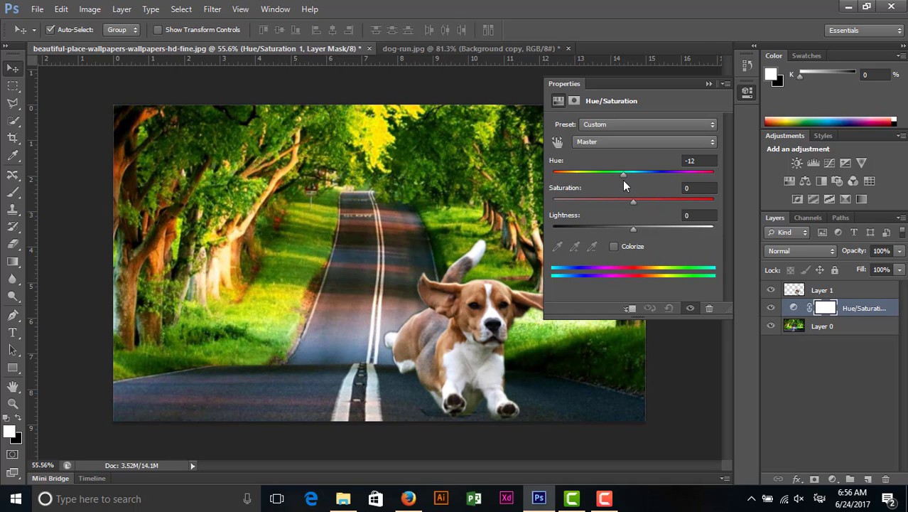
click(794, 369)
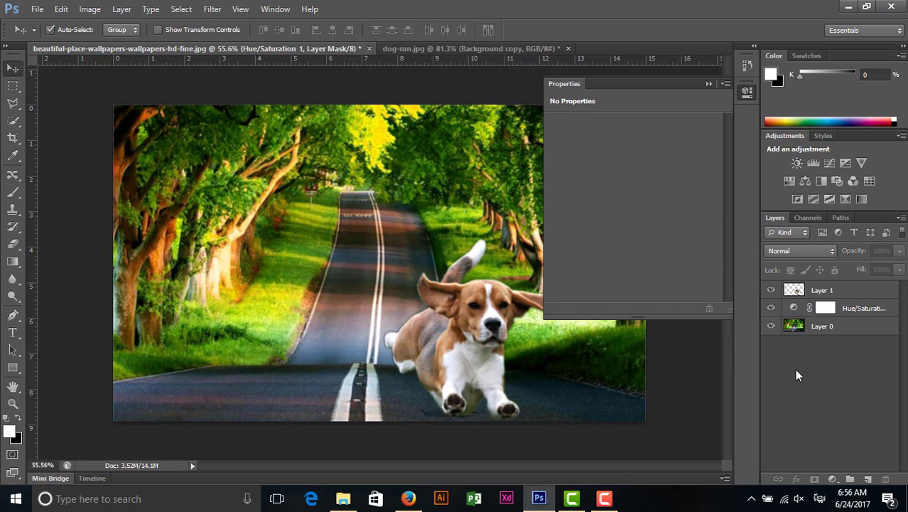
Try a small duplicate dog at about a third size mid-road, then delete it
click(746, 92)
alt+drag(489, 328, 375, 307)
key(ctrl+t)
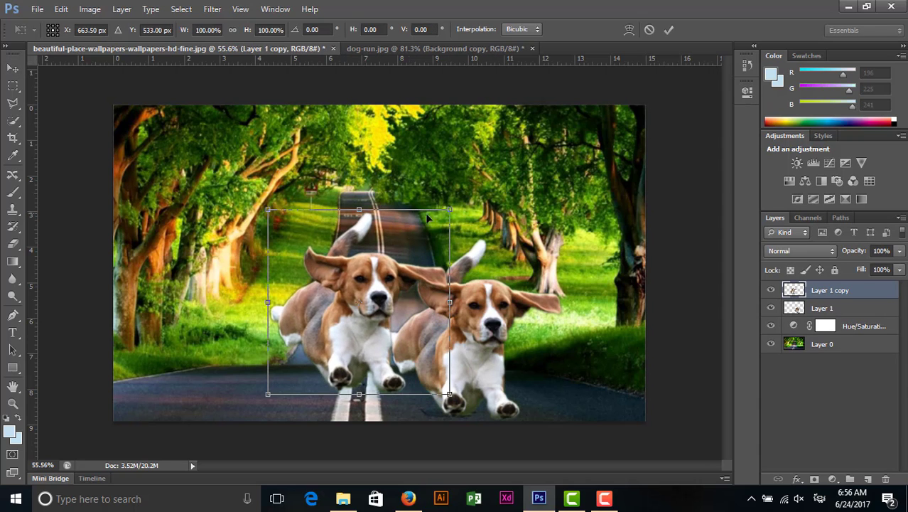
drag(427, 216, 363, 361)
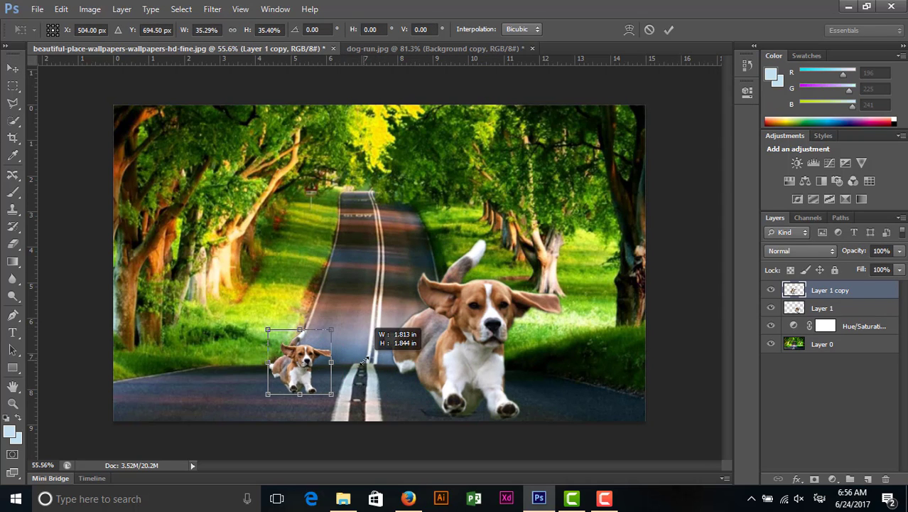
mouse_move(295, 392)
mouse_down()
mouse_move(394, 300)
mouse_move(370, 361)
mouse_up()
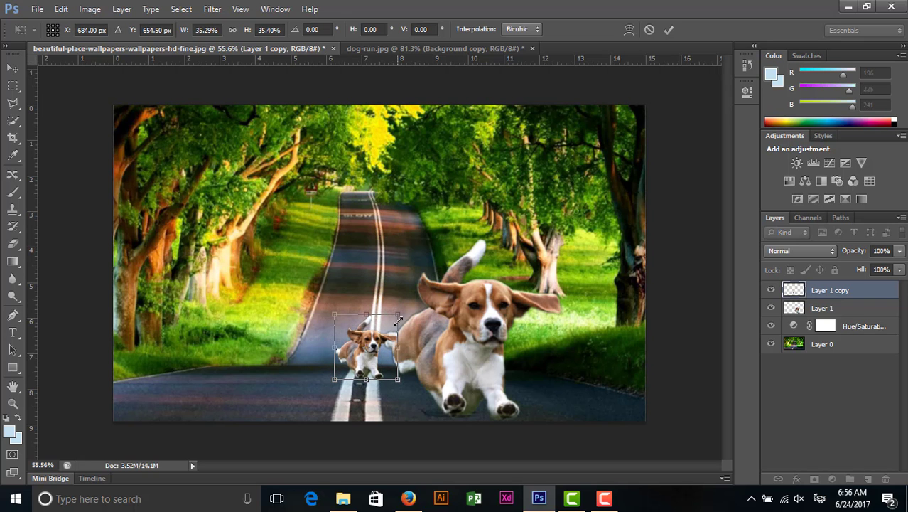
key(Return)
key(Delete)
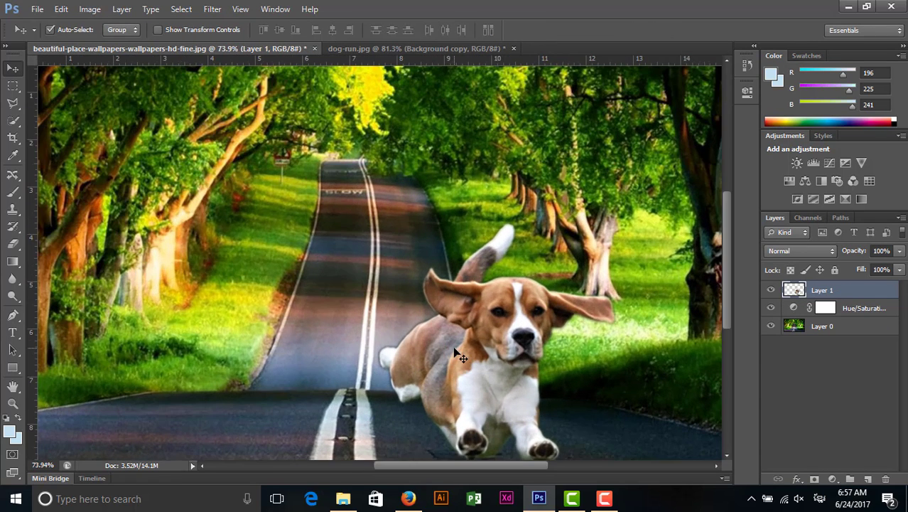
Squash the beagle slightly from the top and nudge it into place on the road
drag(450, 344, 455, 349)
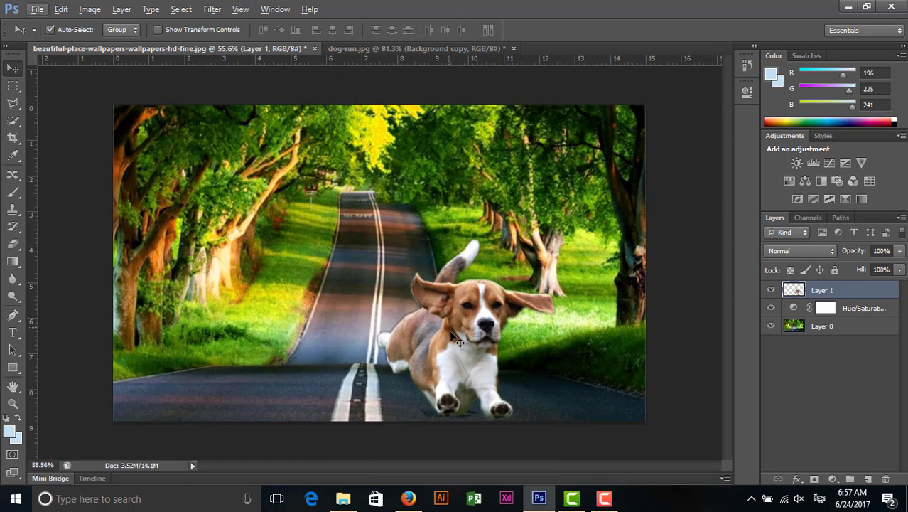
key(ctrl+t)
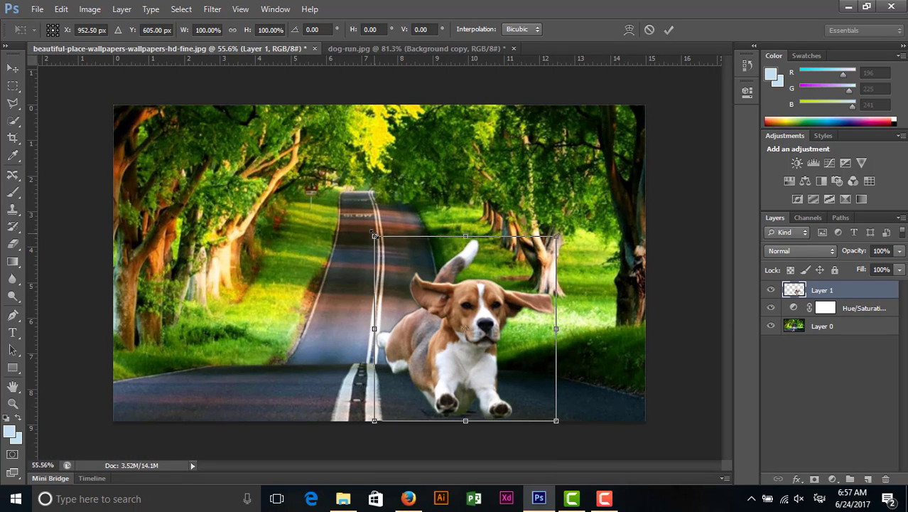
mouse_move(375, 238)
mouse_down()
mouse_move(379, 263)
mouse_move(377, 251)
mouse_up()
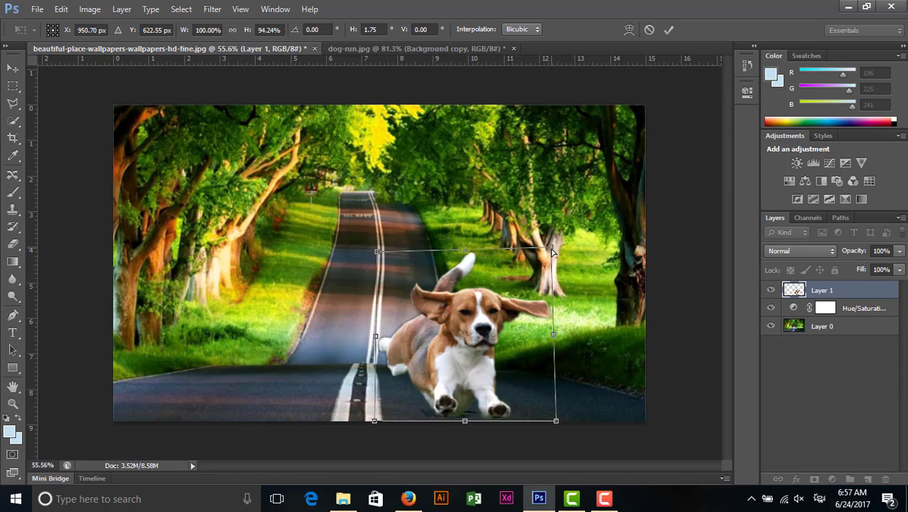
key(Return)
scroll(538, 276, down, 1)
drag(455, 318, 447, 322)
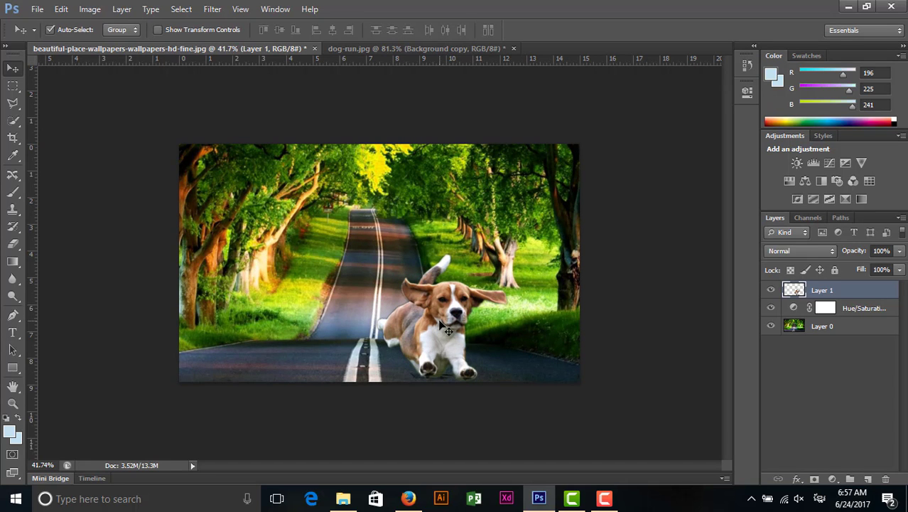
scroll(421, 320, up, 2)
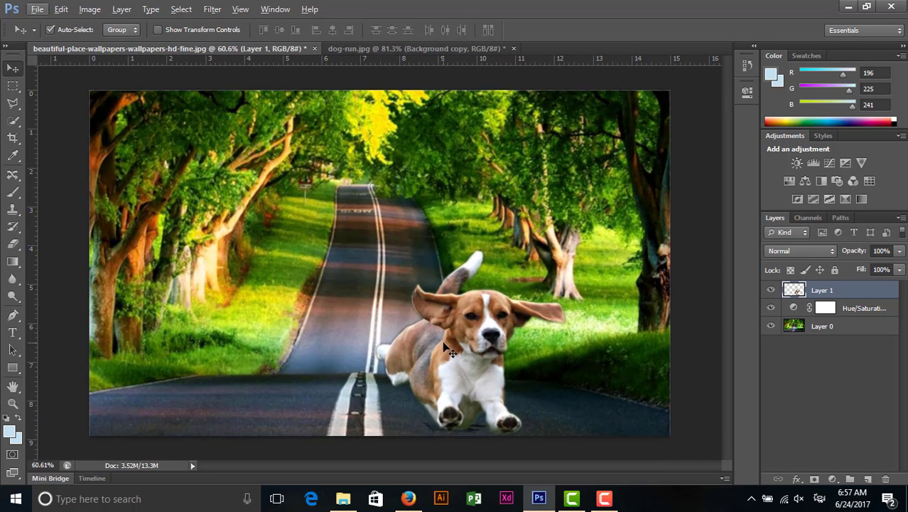
drag(445, 336, 458, 358)
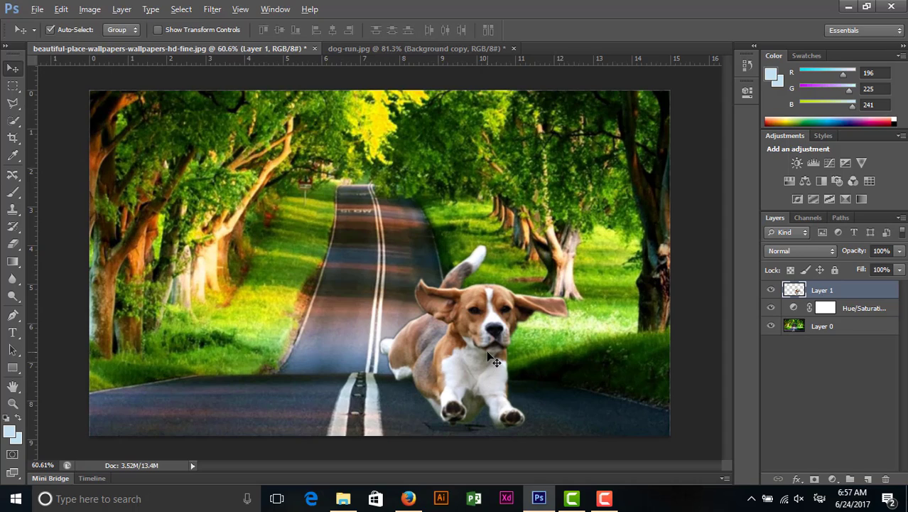
scroll(488, 354, up, 1)
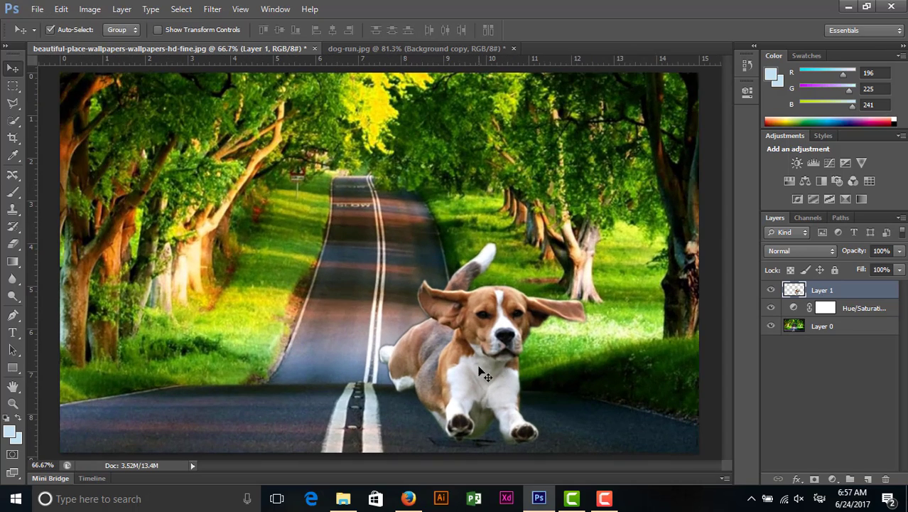
click(409, 499)
In a new browser tab, go to Google and search for 'food dog'
click(782, 11)
text(ស)
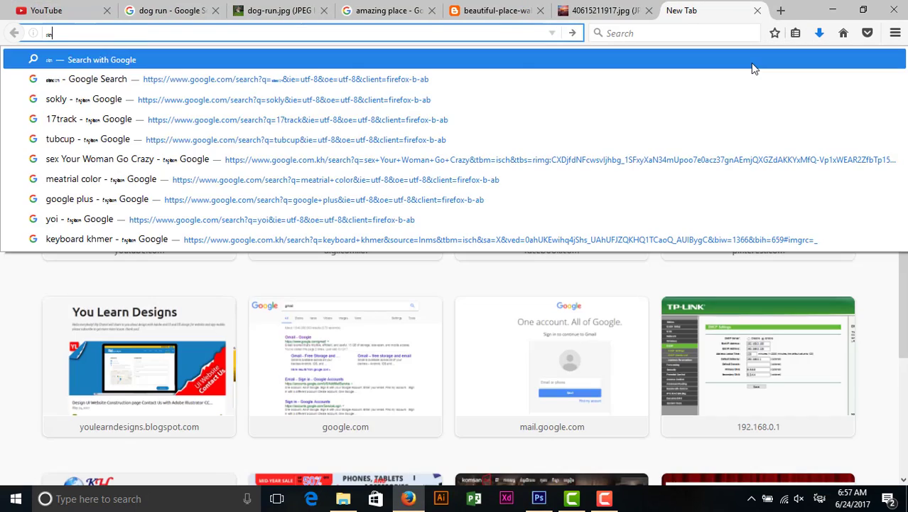
key(Return)
click(402, 35)
text(google.com/)
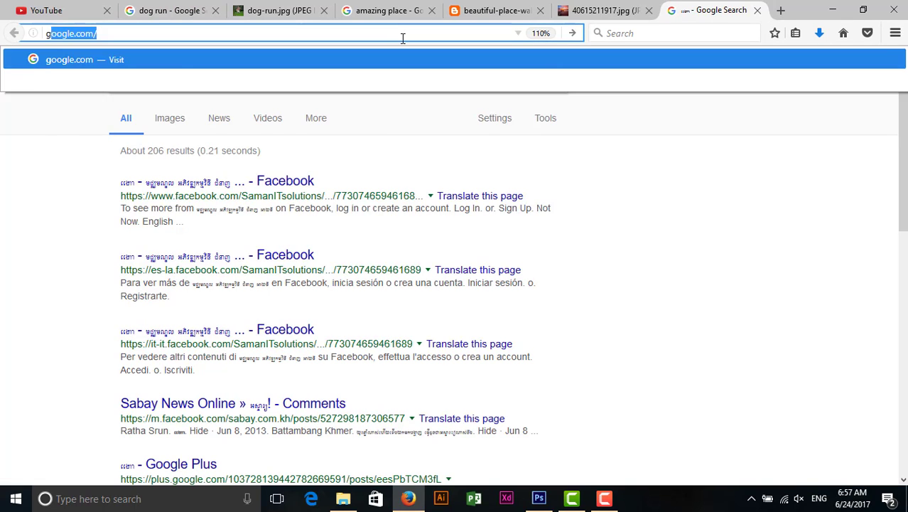
key(Return)
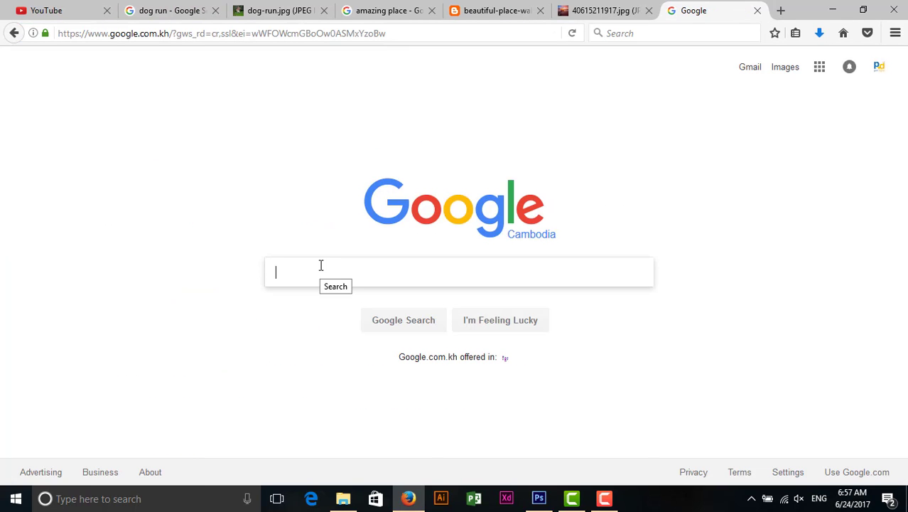
text(food to)
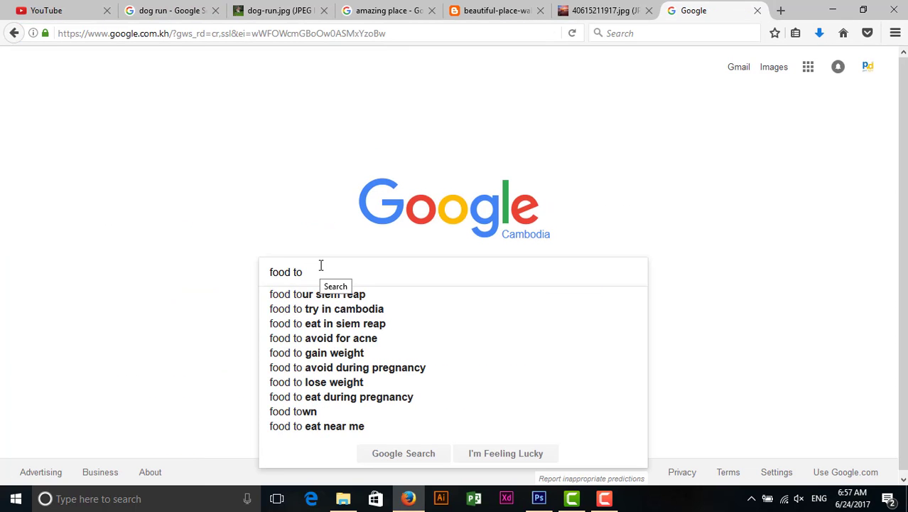
key(BackSpace)
key(BackSpace)
text(dog)
key(Return)
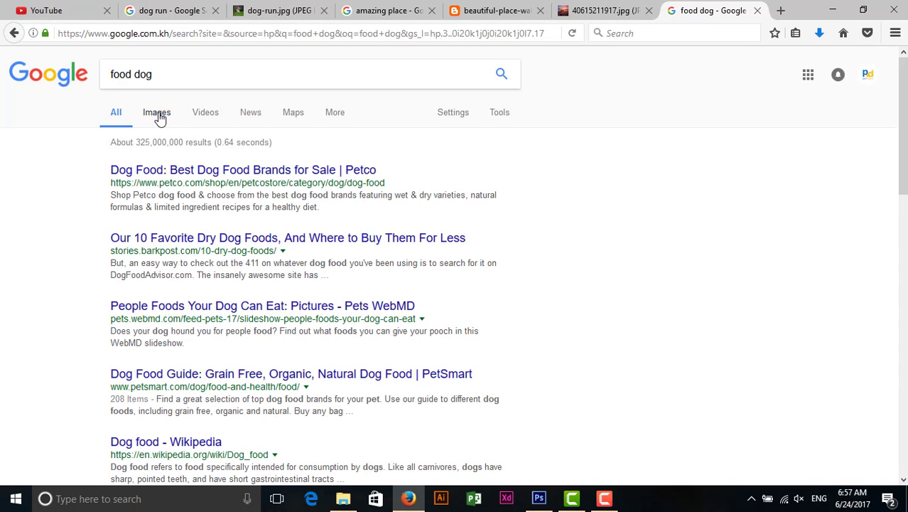
Show image results for 'food dog', then narrow them to 'dog made out of food'
click(158, 115)
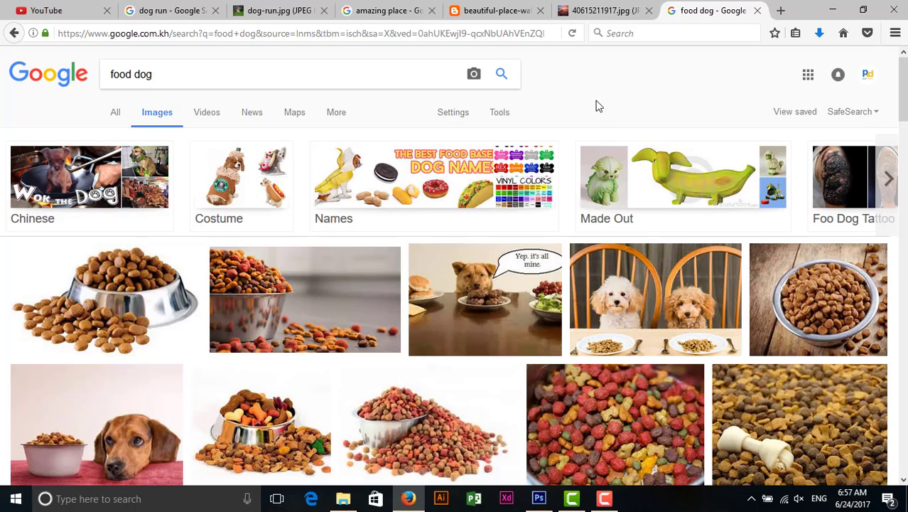
key(alt+Tab)
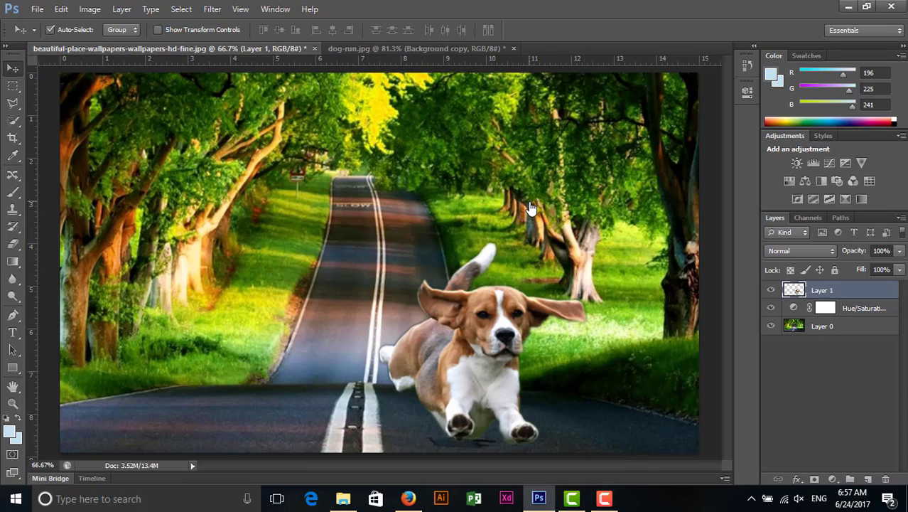
key(alt+Tab)
click(648, 203)
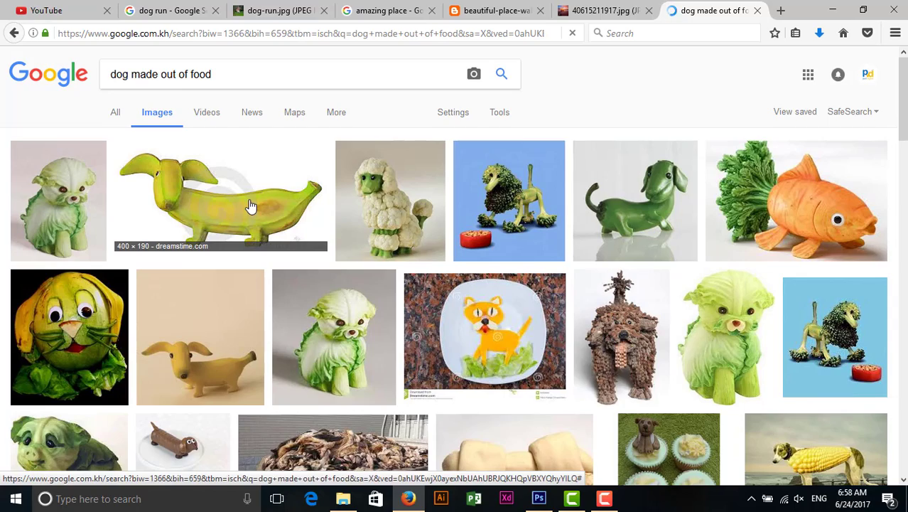
Preview banana-dog results, including one on a blue background, and close them
click(250, 206)
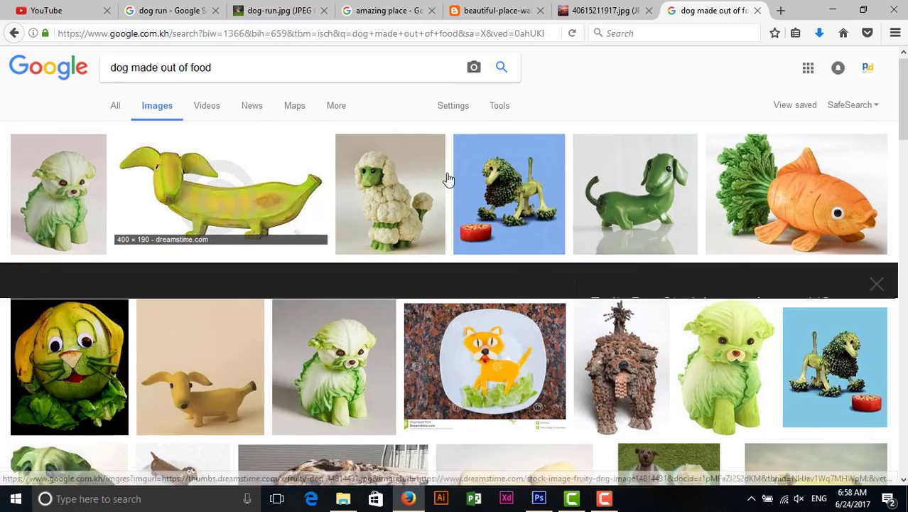
key(alt+Tab)
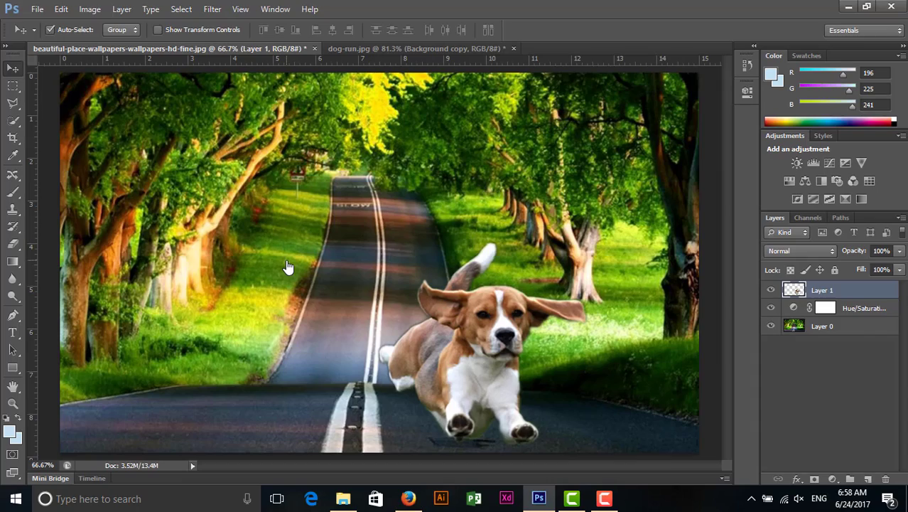
key(alt+Tab)
key(alt+Tab)
scroll(290, 264, down, 2)
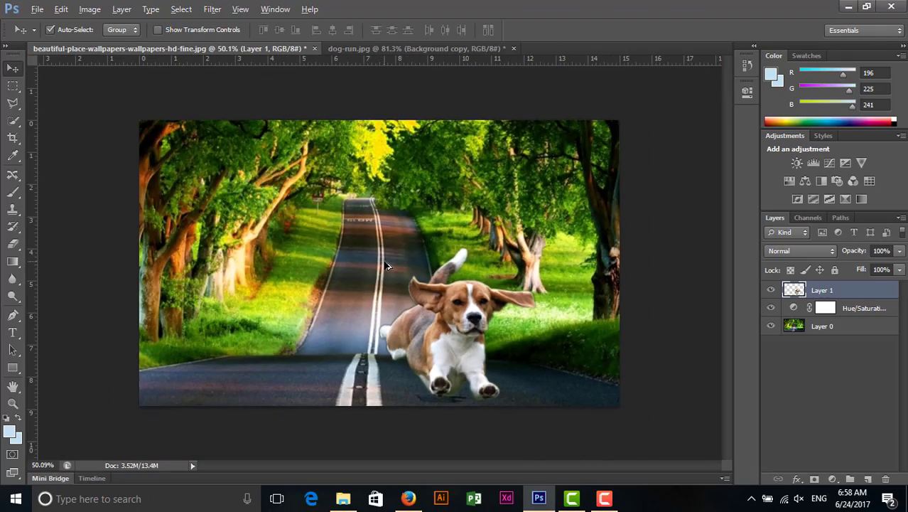
scroll(290, 264, up, 2)
scroll(386, 266, up, 1)
key(alt+Tab)
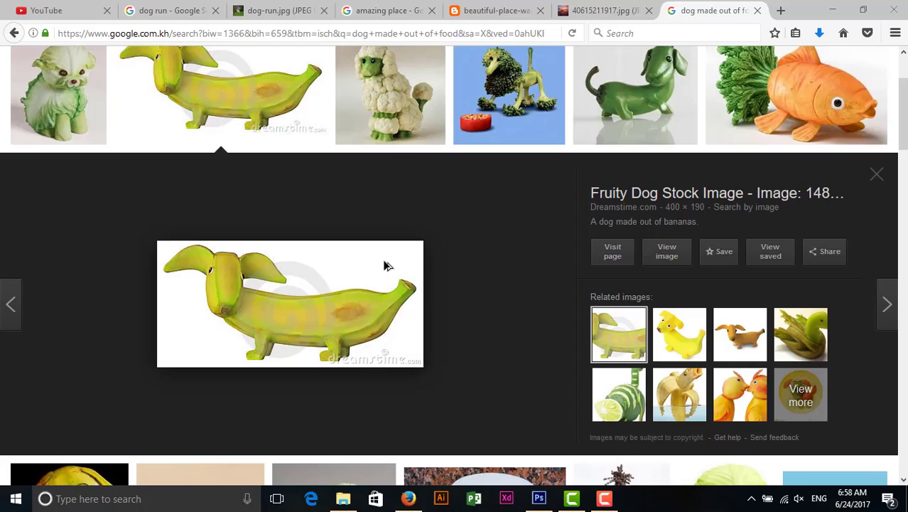
click(280, 135)
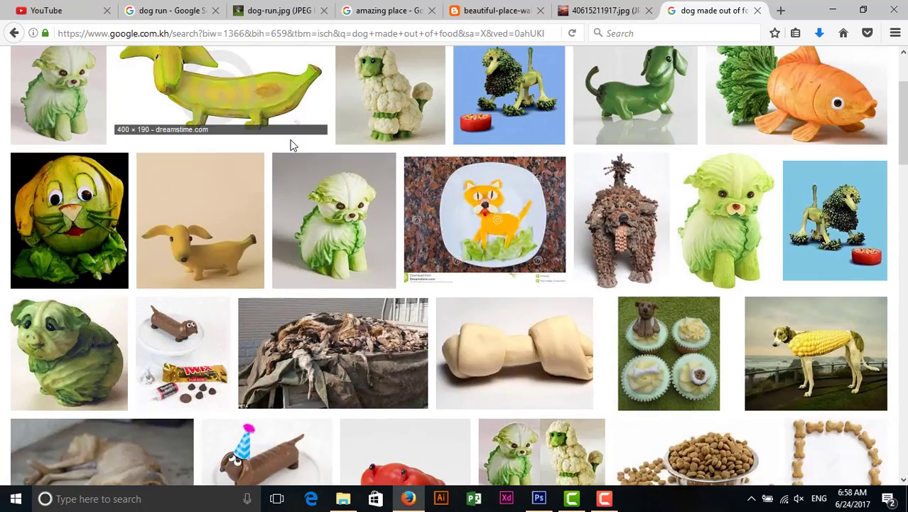
scroll(290, 145, down, 5)
scroll(212, 177, down, 5)
scroll(212, 177, down, 3)
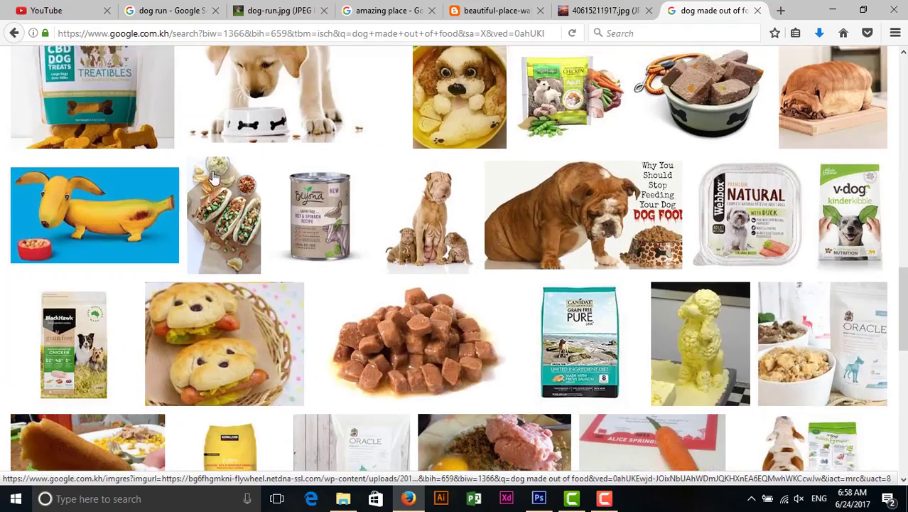
click(142, 188)
click(114, 121)
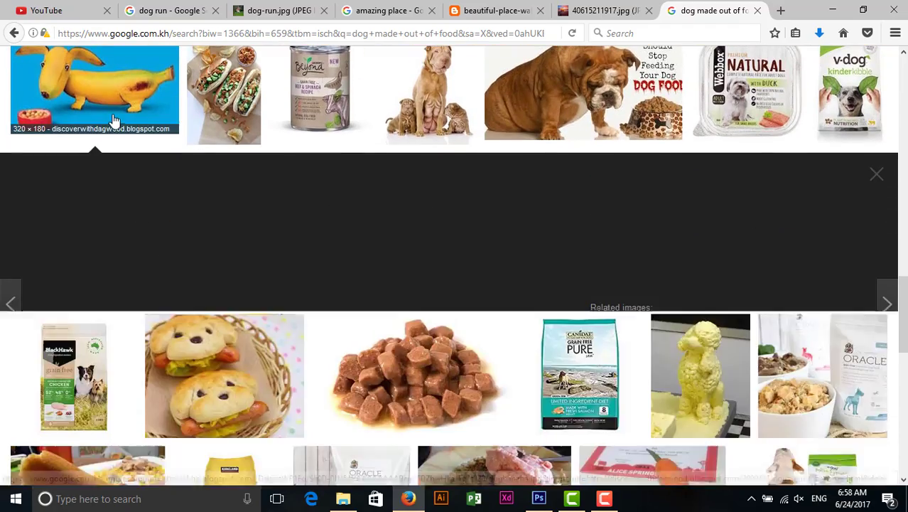
Scroll through more results and reopen the banana dog preview
scroll(323, 333, down, 5)
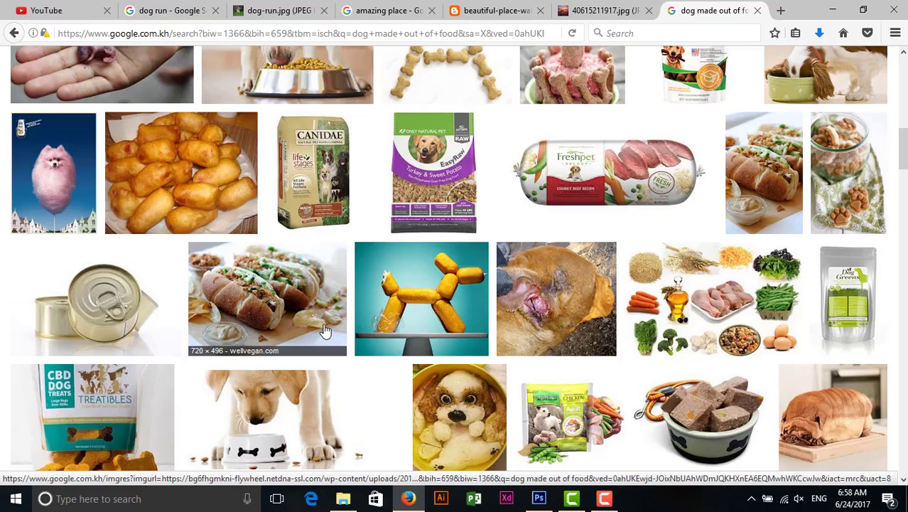
scroll(323, 331, down, 2)
scroll(323, 330, down, 3)
scroll(323, 330, down, 3)
scroll(323, 330, down, 5)
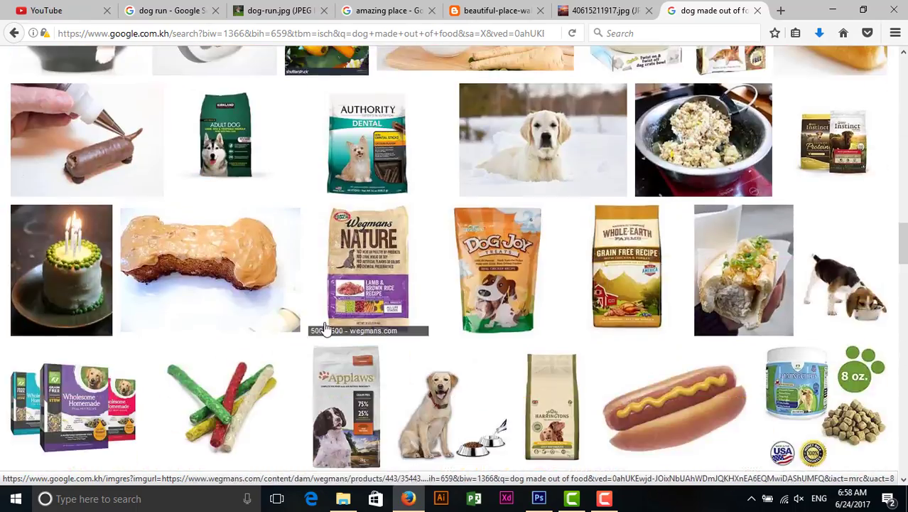
scroll(323, 329, up, 4)
scroll(323, 329, up, 4)
scroll(324, 329, up, 5)
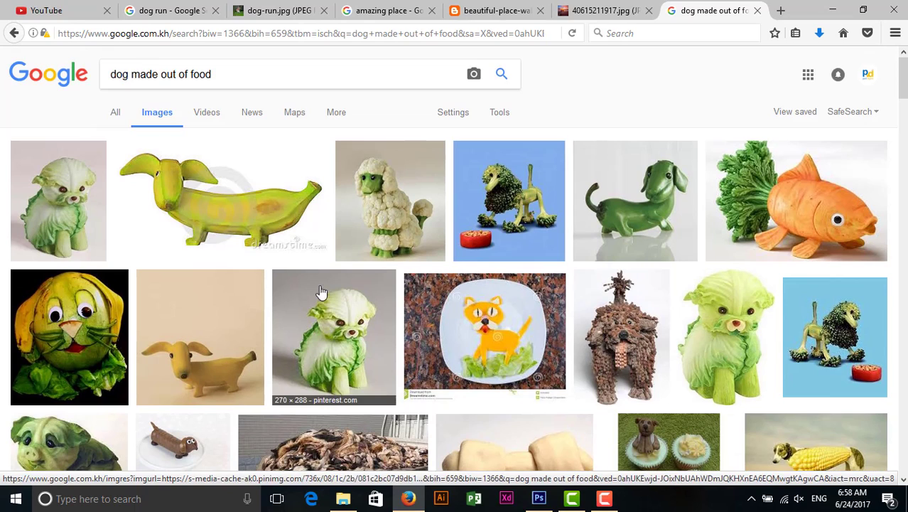
click(279, 206)
click(245, 101)
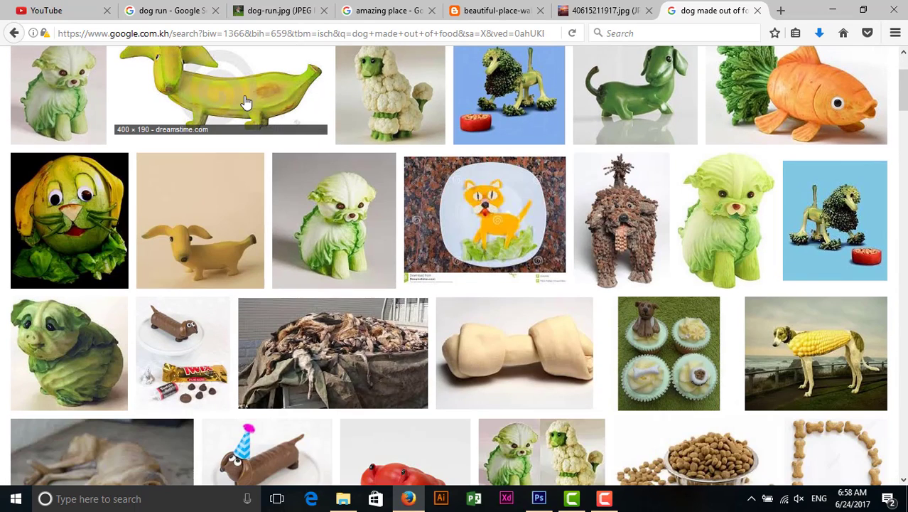
click(245, 102)
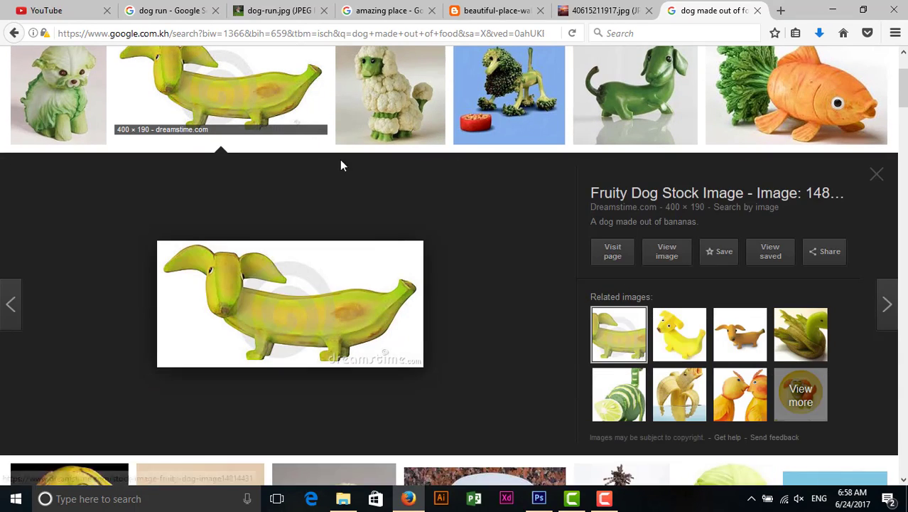
Open the yellow banana dog from Related images as a full-size image
click(671, 334)
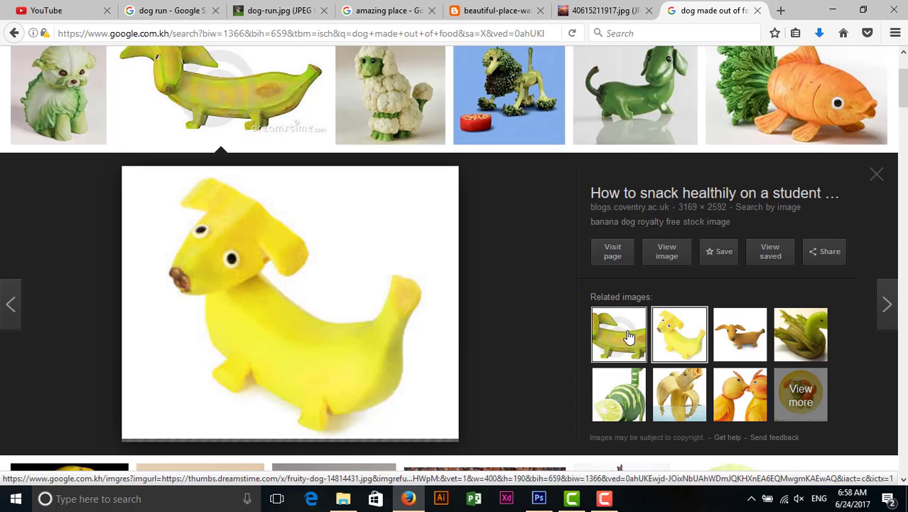
click(665, 252)
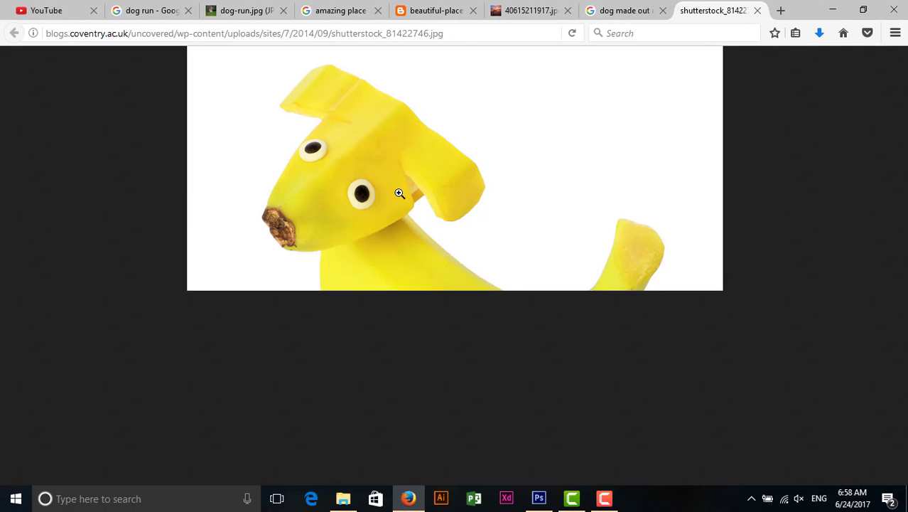
click(398, 291)
click(400, 271)
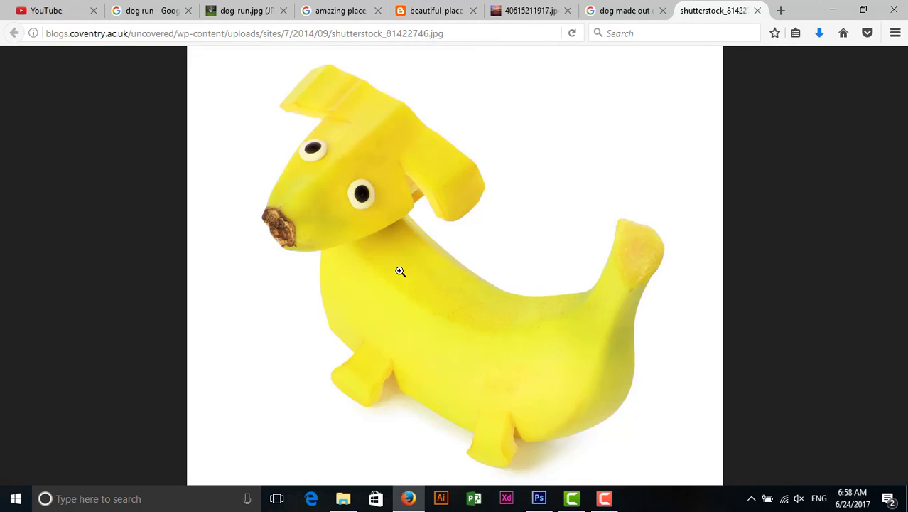
Save the yellow banana dog image to day2 as shutterstock_81422746.jpg
right_click(400, 271)
click(420, 313)
click(425, 418)
click(343, 499)
Open the banana-dog image and unlock its Background as editable Layer 0
mouse_move(288, 171)
mouse_down()
mouse_move(540, 504)
mouse_move(619, 39)
mouse_up()
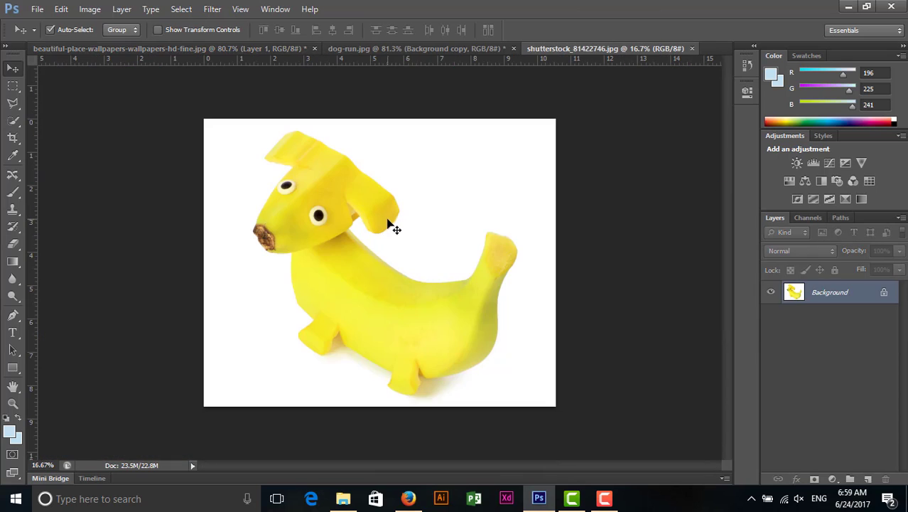
double_click(794, 293)
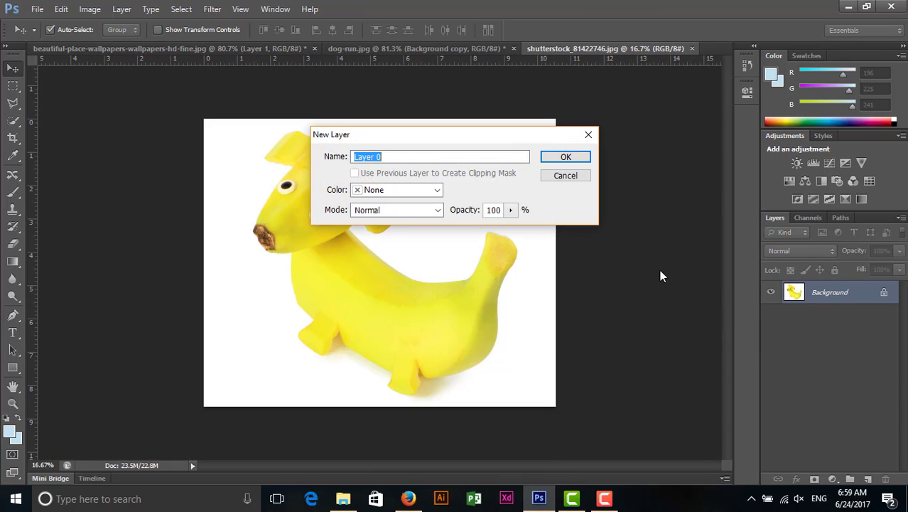
click(575, 155)
Erase the white background and shadows around the banana dog with the Magic Eraser
click(13, 210)
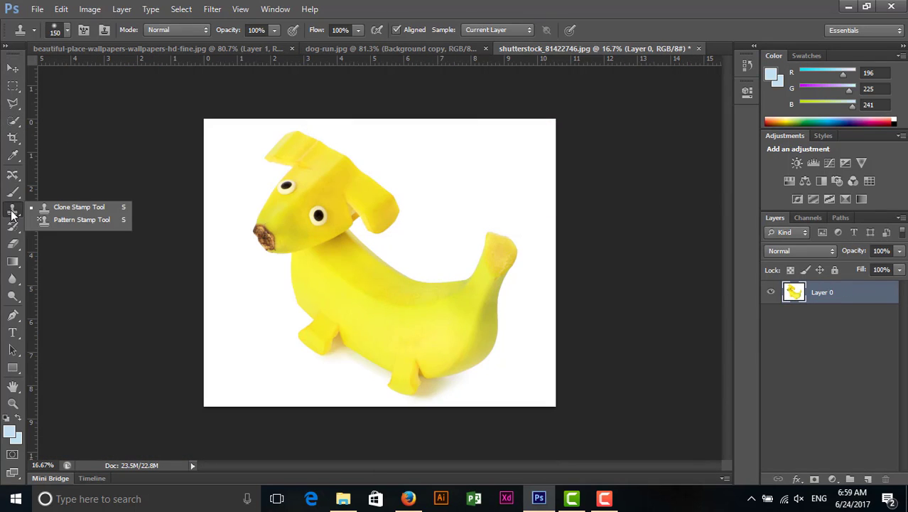
click(12, 244)
click(80, 266)
click(221, 286)
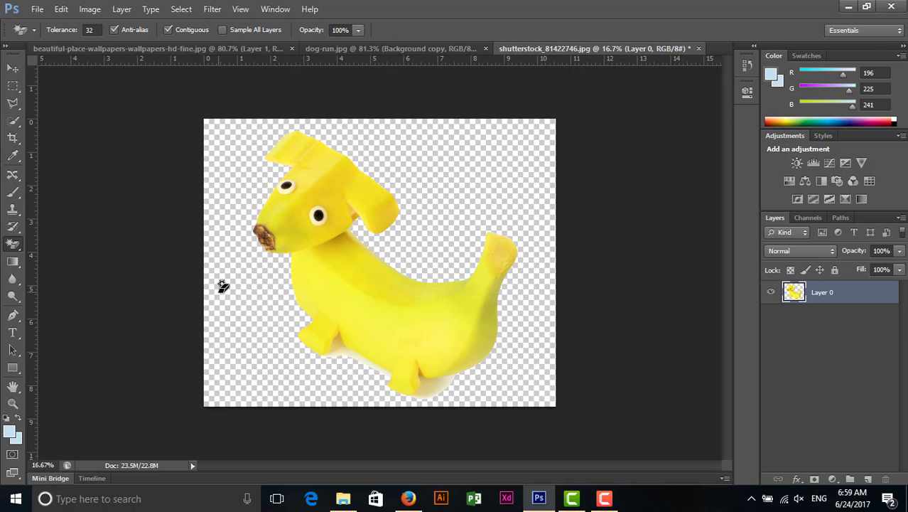
scroll(311, 379, up, 3)
click(321, 375)
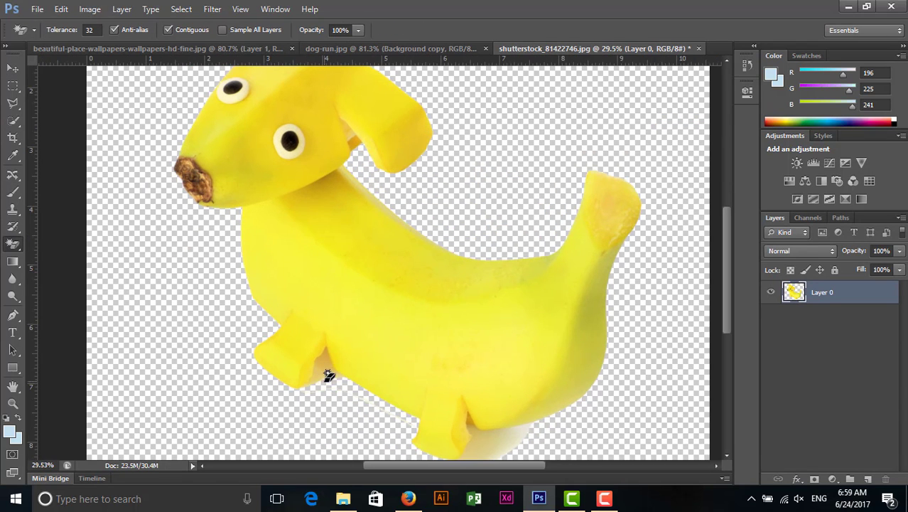
click(491, 444)
scroll(504, 416, down, 1)
key(ctrl+z)
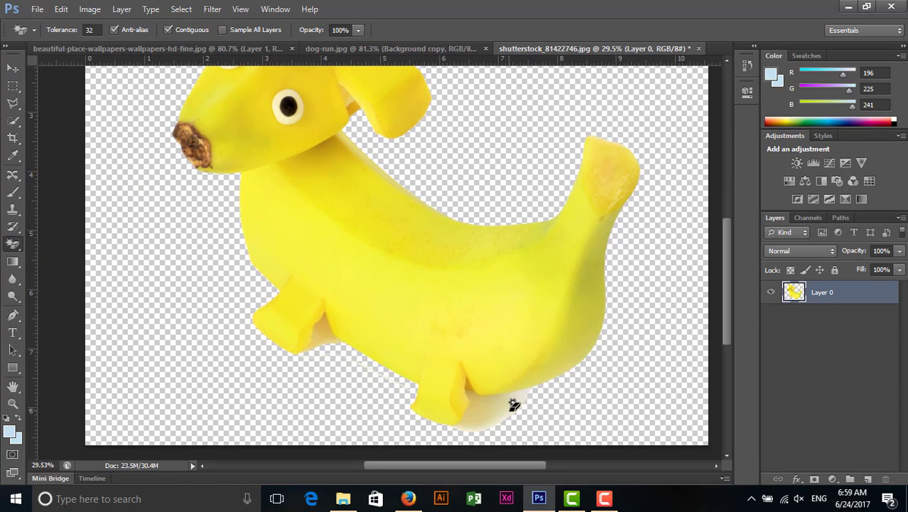
key(ctrl+z)
key(ctrl+z)
click(328, 339)
Copy the banana dog into the road composite
key(ctrl+0)
mouse_move(371, 329)
mouse_down()
mouse_move(310, 171)
mouse_move(279, 48)
mouse_move(224, 48)
mouse_move(376, 259)
mouse_up()
scroll(387, 267, down, 5)
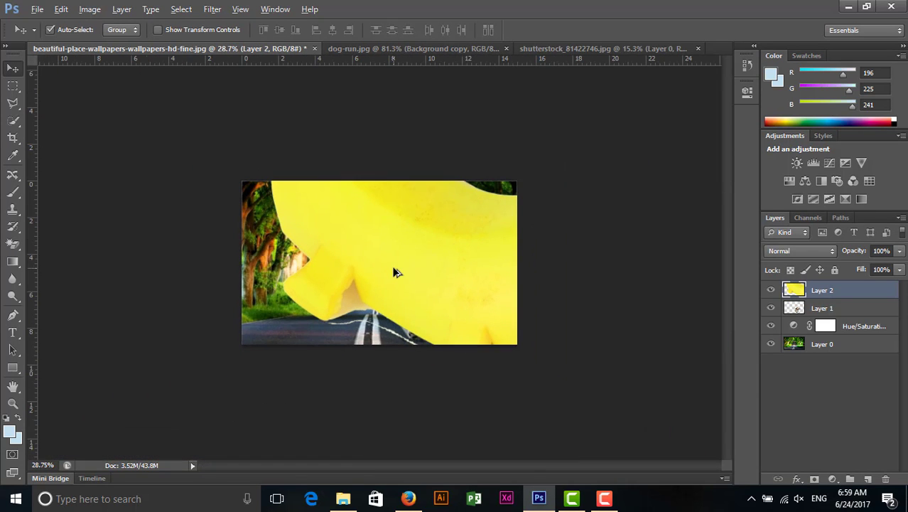
Shrink the banana dog to about 22.5% and place it in the bottom-right corner beside the beagle
key(ctrl+t)
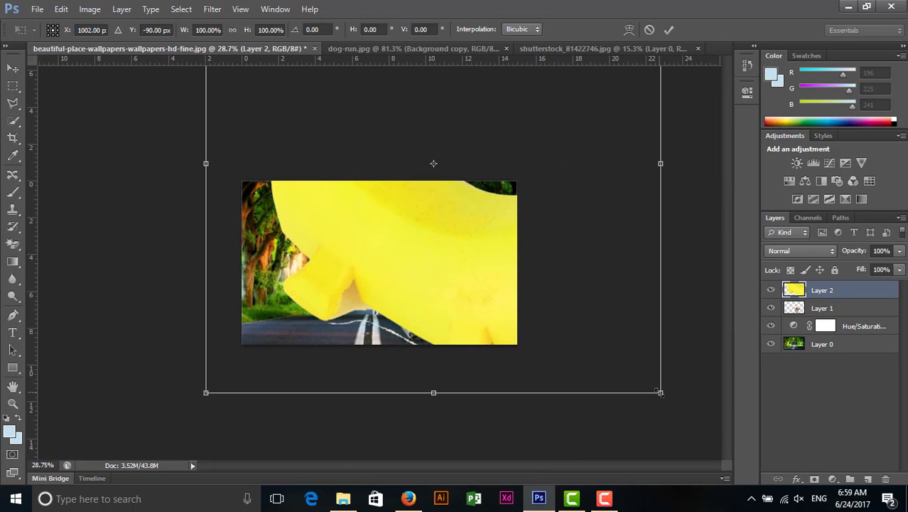
mouse_move(640, 415)
mouse_down()
mouse_move(462, 212)
mouse_move(467, 340)
mouse_up()
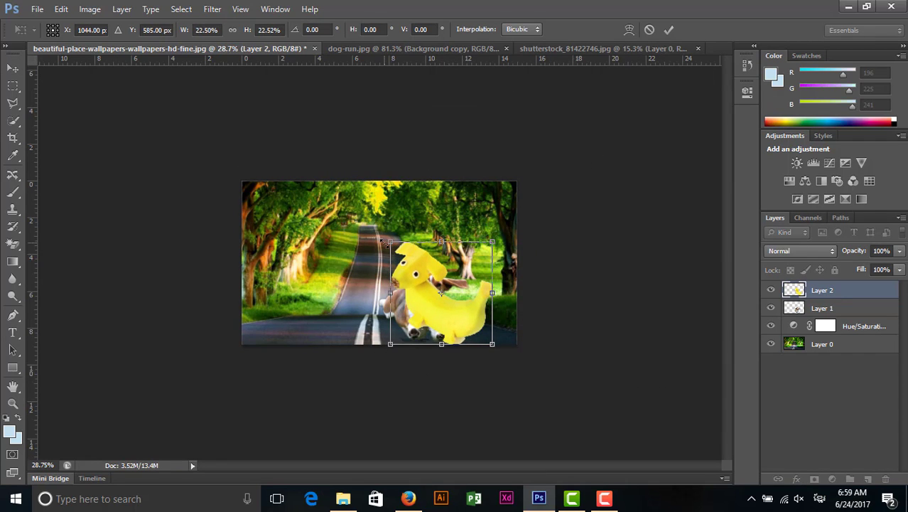
drag(385, 242, 459, 318)
key(Return)
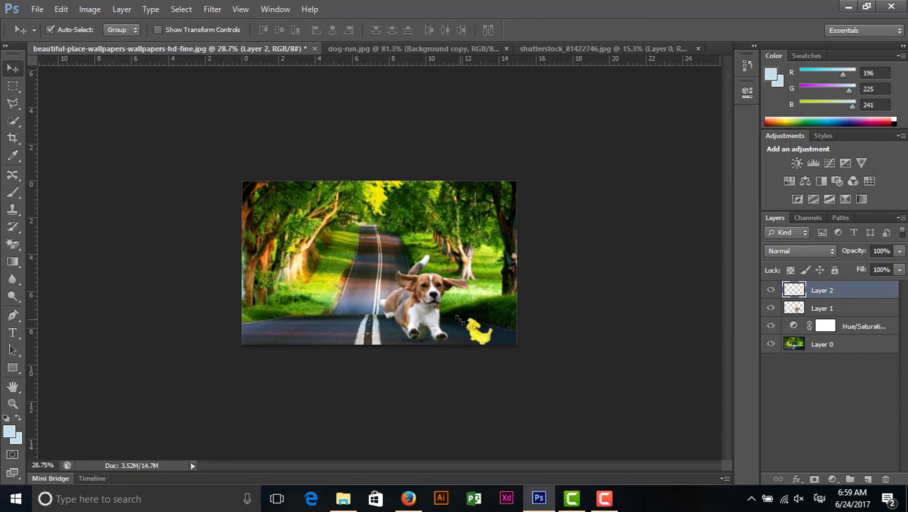
key(ctrl+0)
drag(605, 423, 661, 426)
click(379, 261)
scroll(379, 261, down, 2)
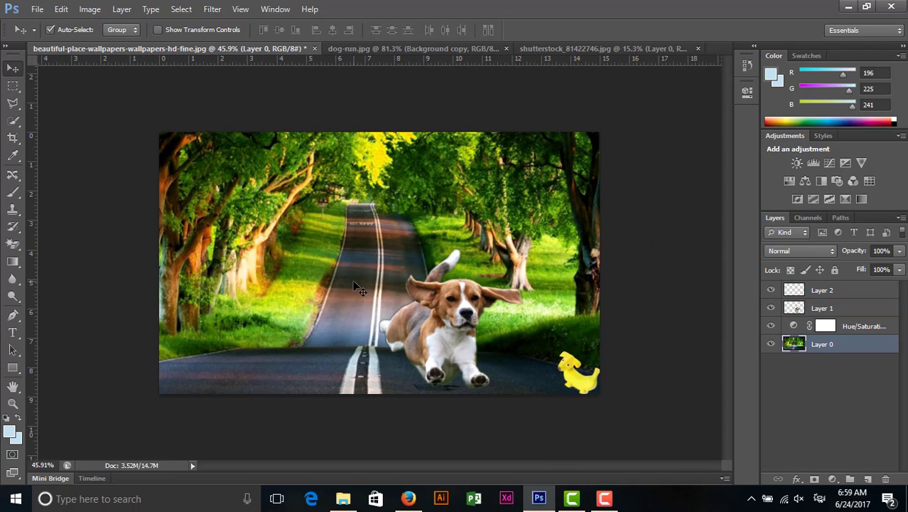
Apply an Iris Blur to the road background, with the focus ellipse centred on the dog
click(213, 9)
mouse_move(219, 143)
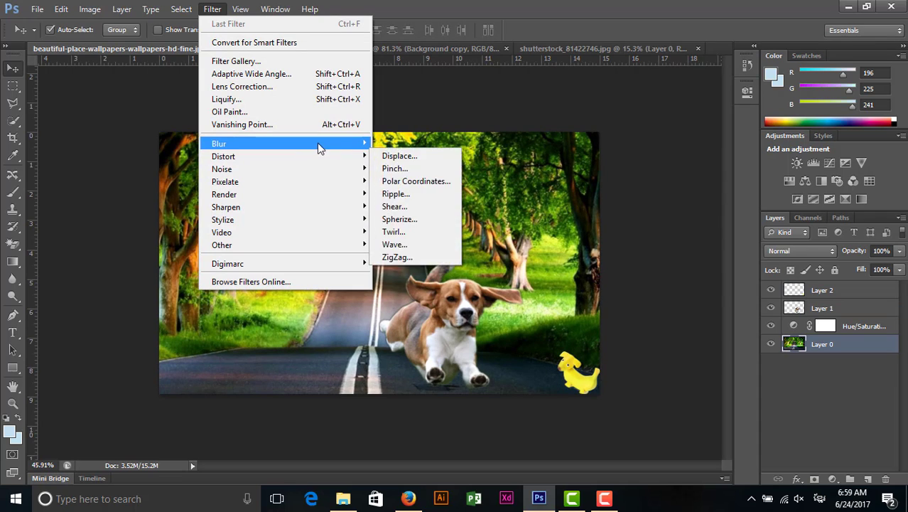
click(420, 156)
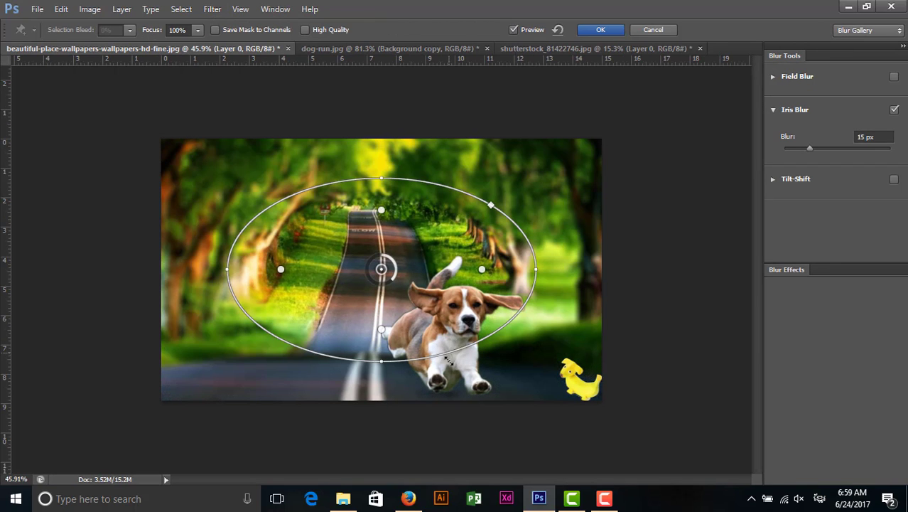
mouse_move(281, 270)
mouse_down()
mouse_move(335, 269)
mouse_move(462, 333)
mouse_up()
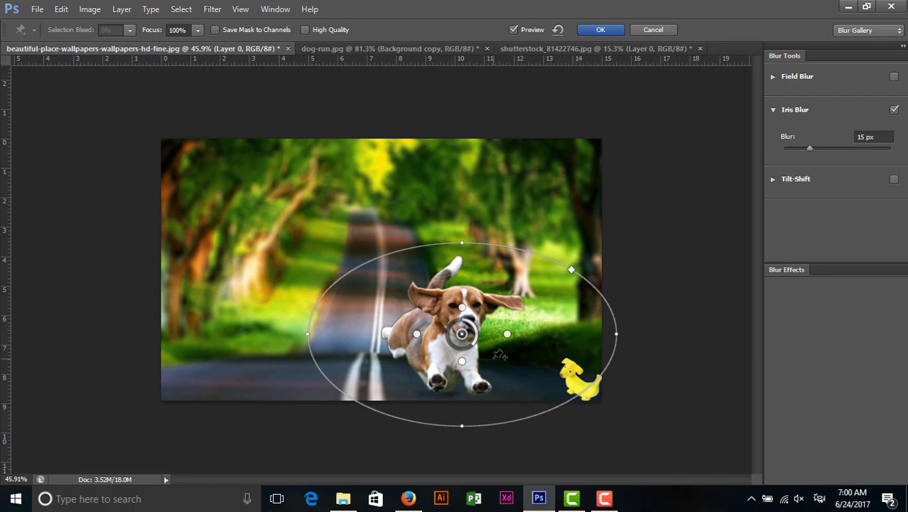
key(Escape)
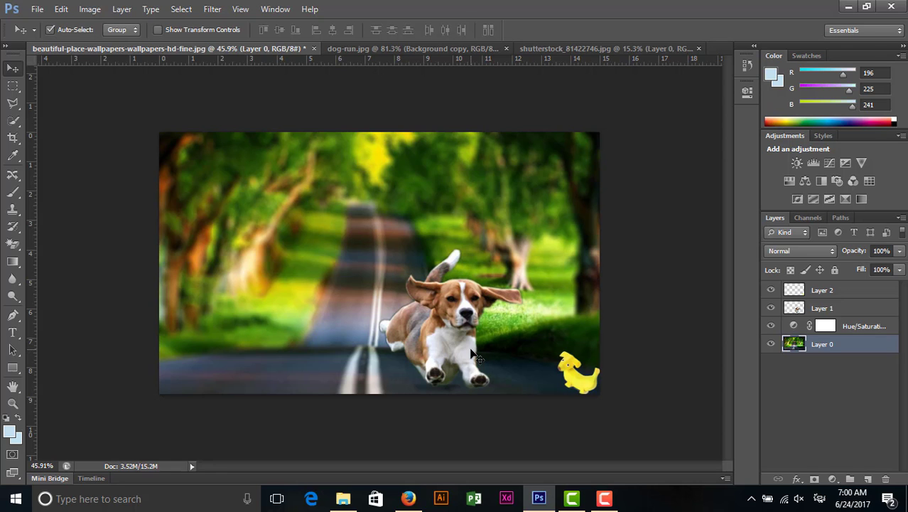
Move the beagle slightly higher on the road
scroll(478, 357, up, 2)
scroll(462, 352, down, 2)
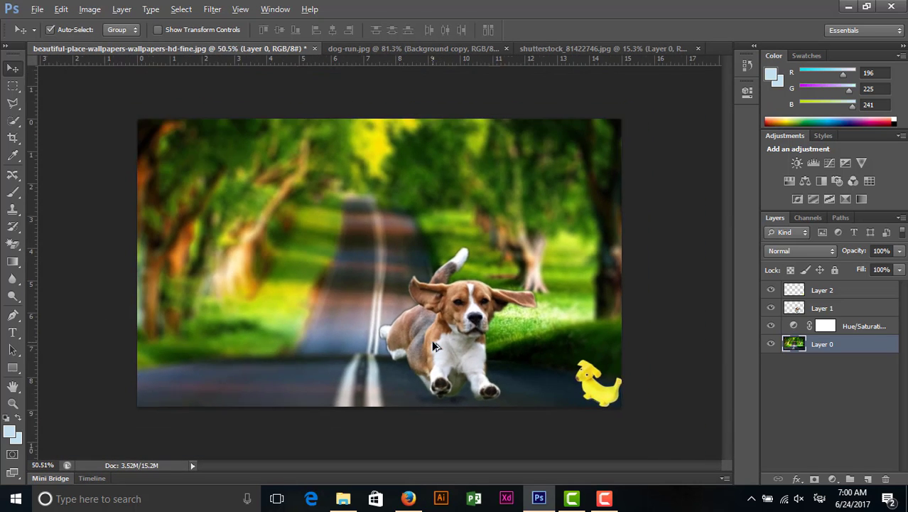
scroll(448, 348, down, 1)
drag(448, 348, 444, 335)
scroll(509, 357, down, 2)
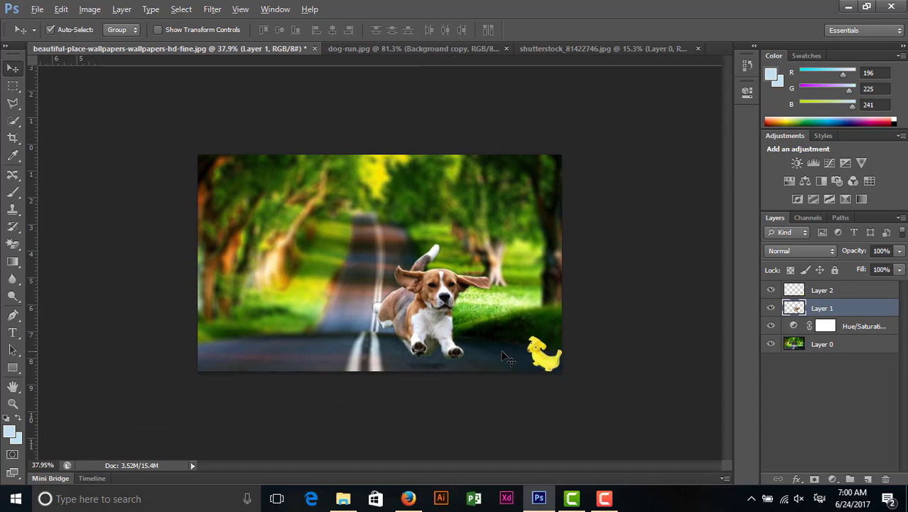
scroll(518, 354, up, 1)
scroll(508, 353, up, 1)
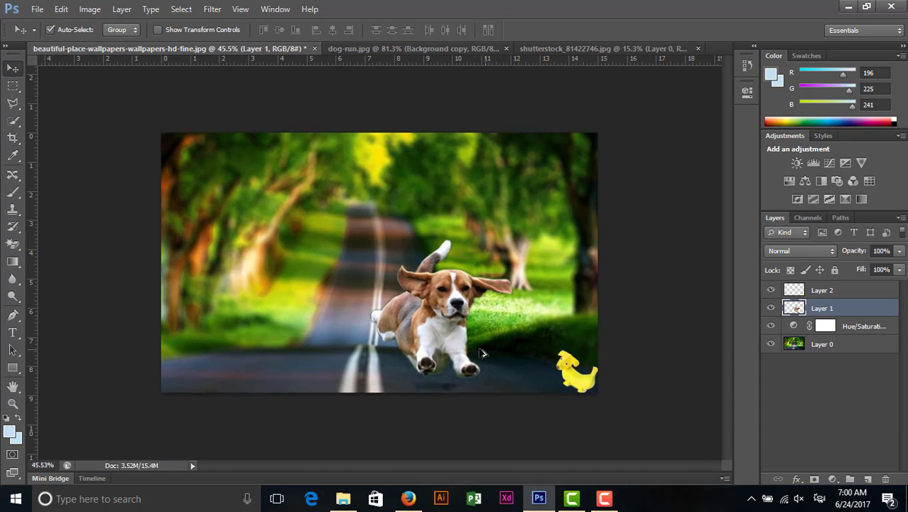
Set Hue/Saturation 1 to Hue -12, Saturation -16, Lightness -7 to mute the road
click(826, 327)
double_click(787, 329)
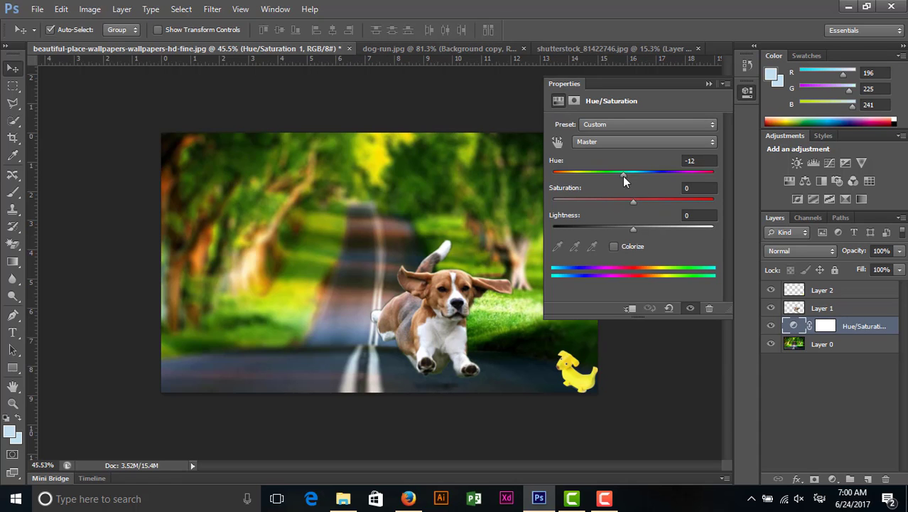
mouse_move(623, 175)
mouse_down()
mouse_move(589, 172)
mouse_move(623, 175)
mouse_move(620, 200)
mouse_up()
mouse_move(640, 230)
mouse_down()
mouse_move(612, 229)
mouse_move(633, 229)
mouse_up()
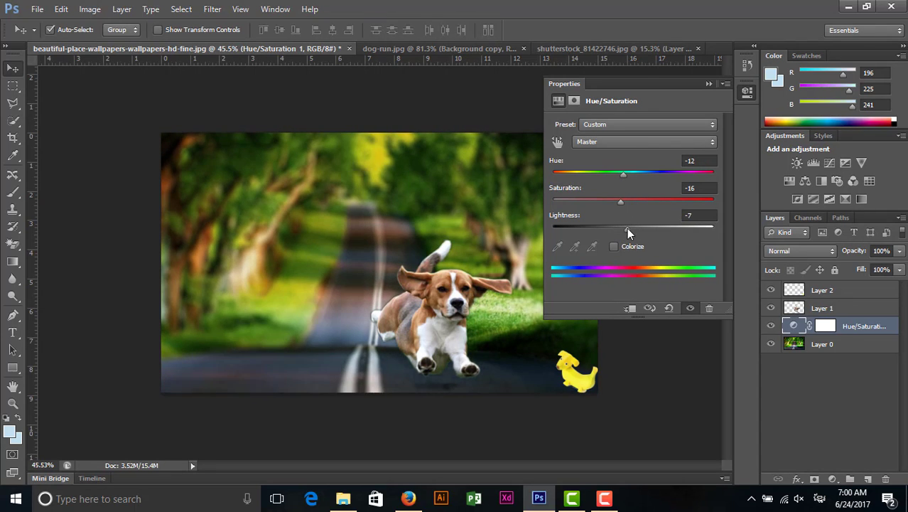
click(746, 91)
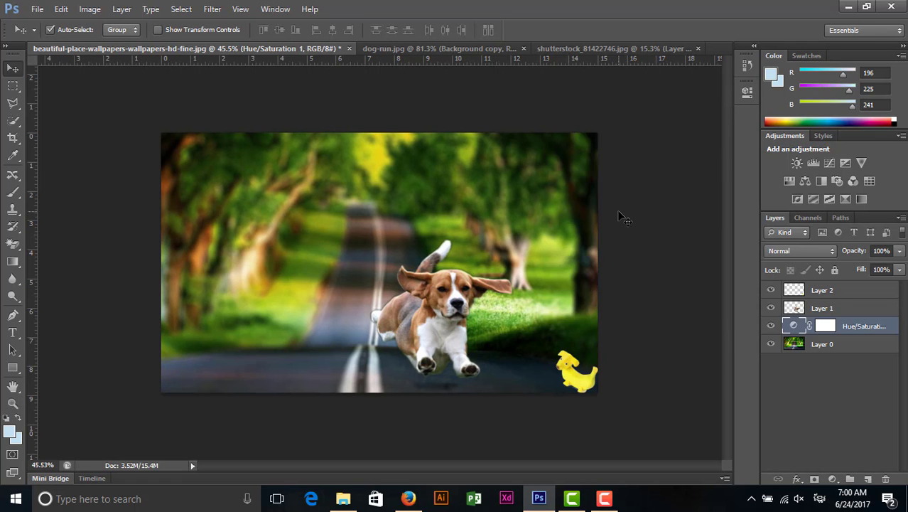
key(ctrl+z)
key(ctrl+z)
scroll(469, 336, up, 2)
Delete the Hue/Saturation 1 adjustment layer, restoring the road's original green tones
key(alt)
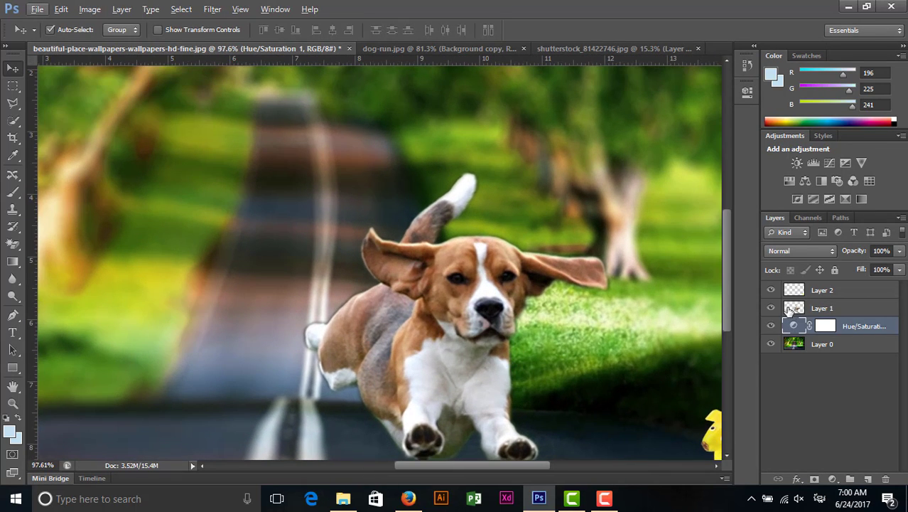
key(Delete)
click(787, 310)
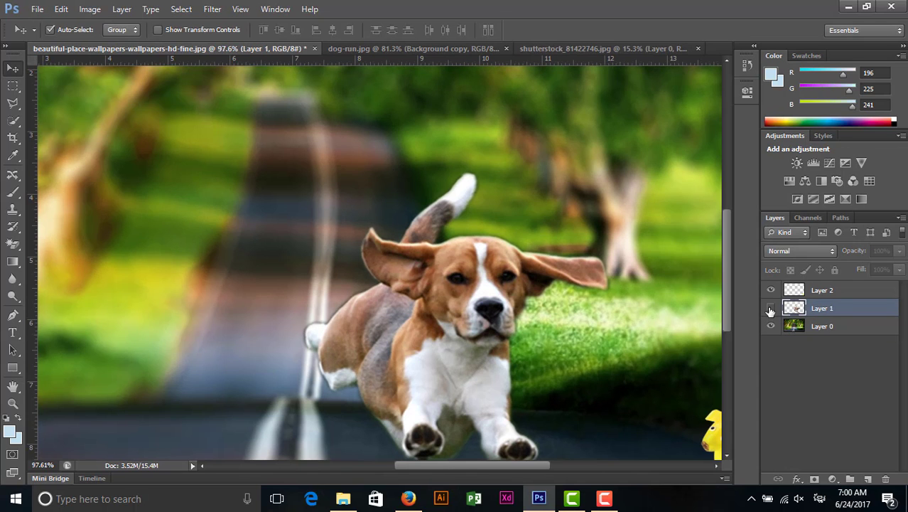
Try Hue/Saturation and Threshold adjustments above the dog layer, then remove both
click(789, 181)
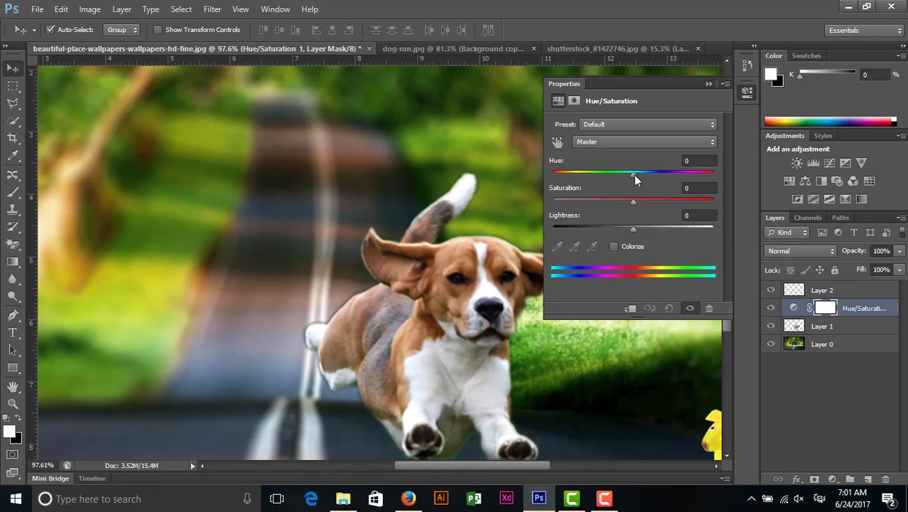
mouse_move(634, 175)
mouse_down()
mouse_move(657, 179)
mouse_move(623, 181)
mouse_move(648, 202)
mouse_move(633, 201)
mouse_up()
click(825, 367)
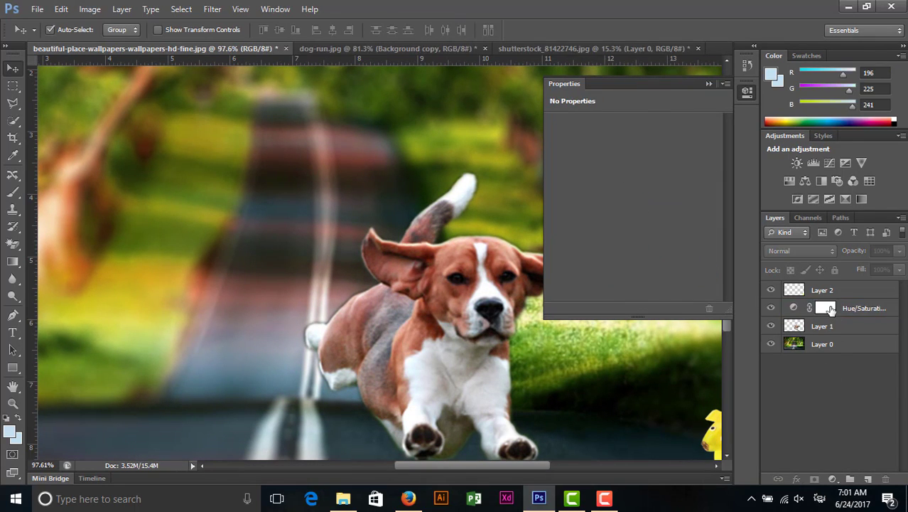
click(830, 310)
key(Delete)
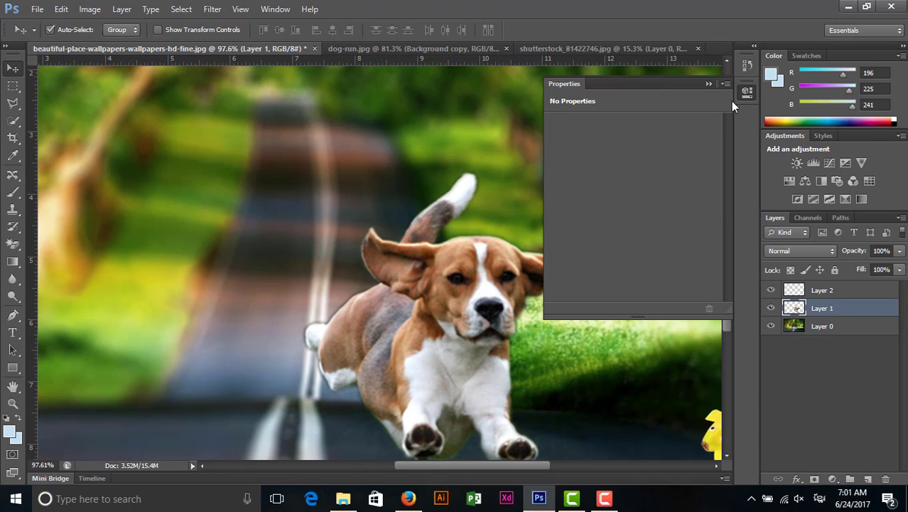
click(737, 114)
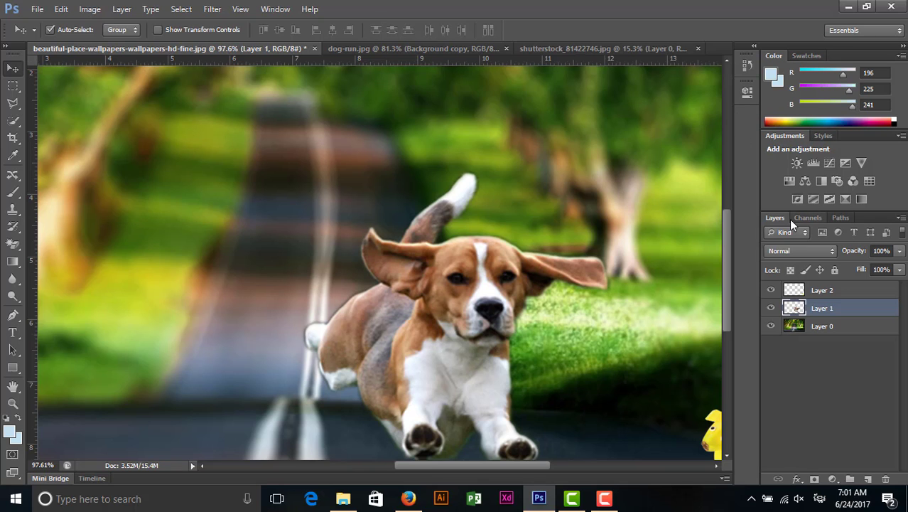
click(829, 199)
key(ctrl+z)
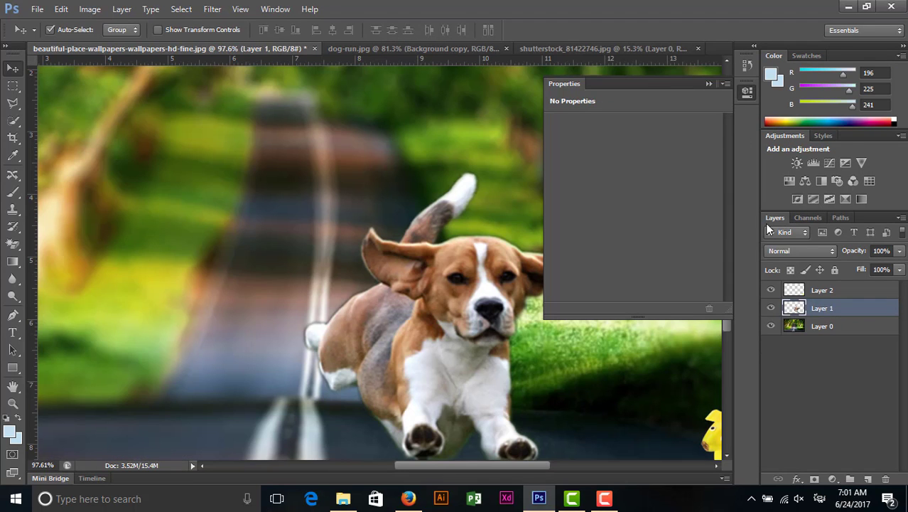
Draw a square rectangle shape over the beagle's upper body
click(745, 96)
scroll(501, 209, down, 2)
scroll(502, 209, down, 2)
scroll(511, 209, down, 1)
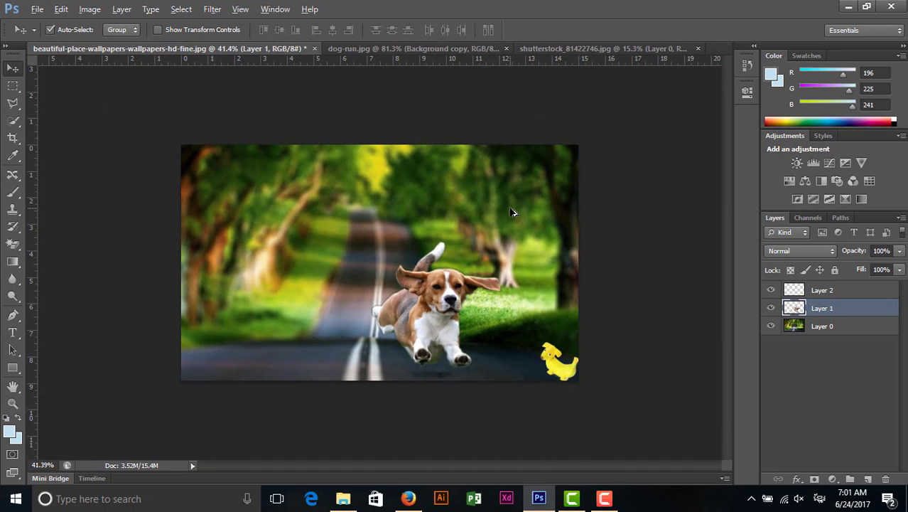
scroll(510, 214, down, 1)
scroll(510, 215, up, 1)
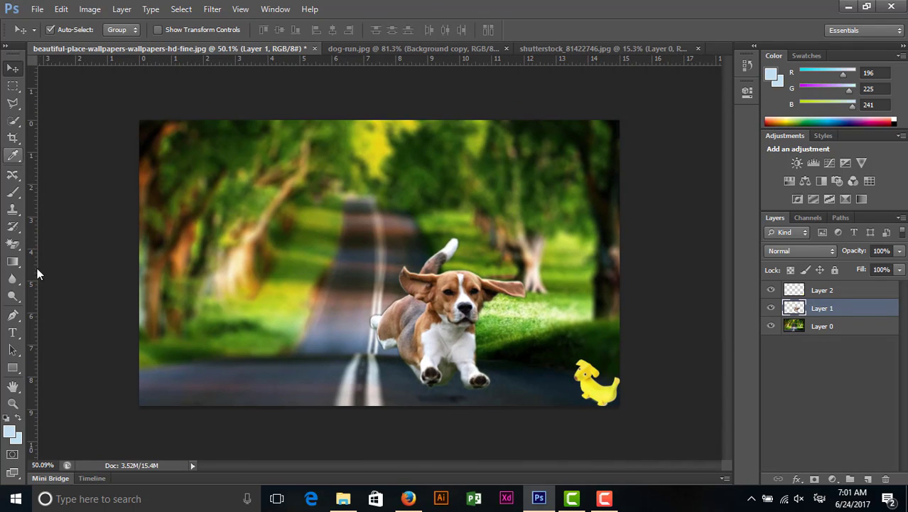
click(21, 370)
click(75, 365)
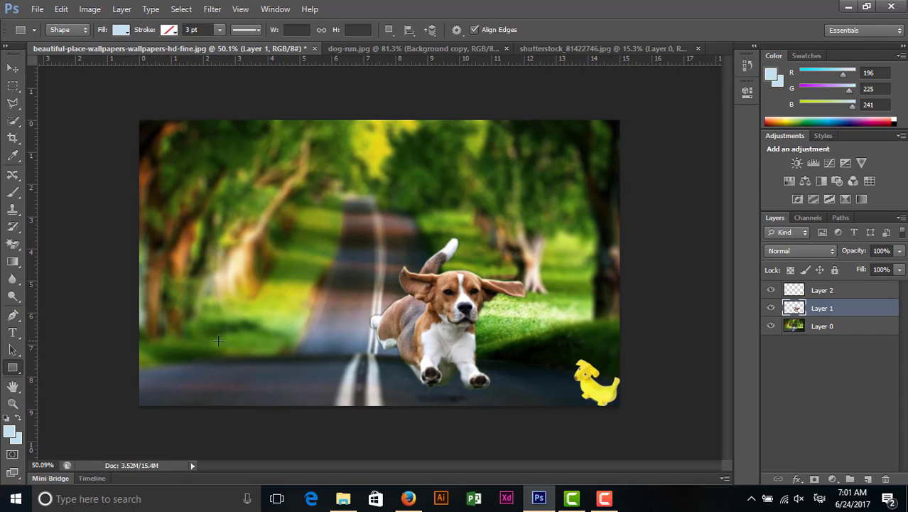
drag(363, 226, 495, 350)
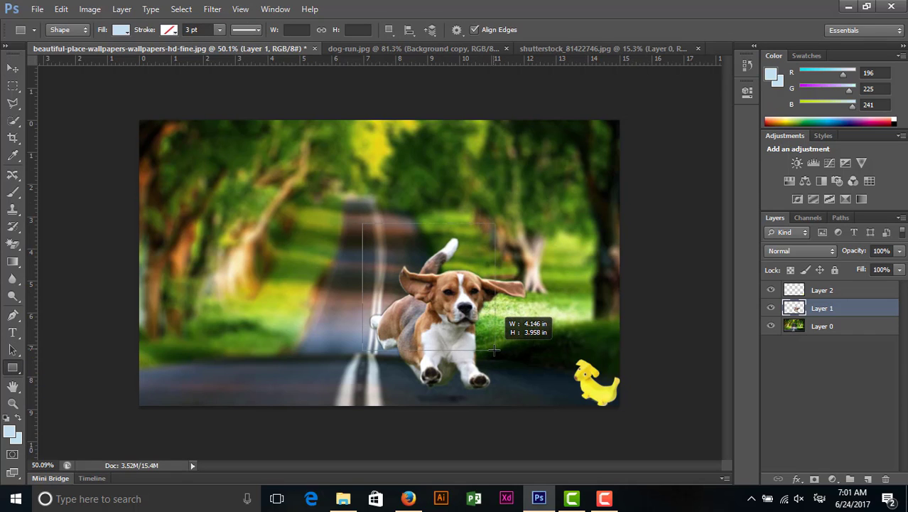
drag(495, 350, 514, 364)
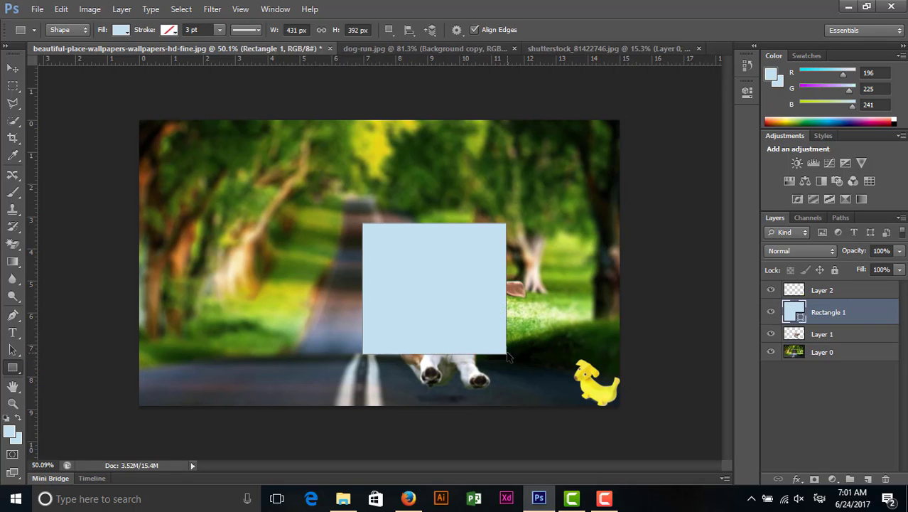
Give the square no fill and a white 7.07 pt stroke
key(ctrl+plus)
click(121, 30)
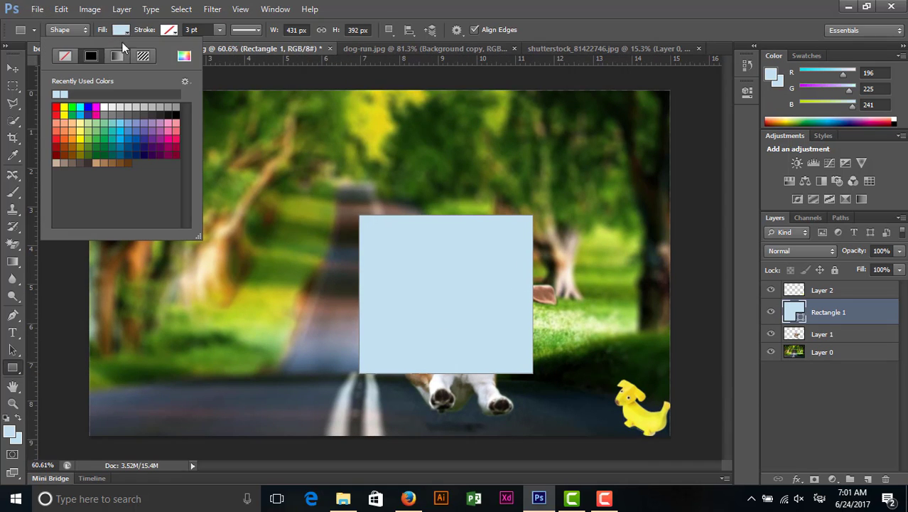
click(57, 55)
click(221, 30)
drag(240, 44, 224, 44)
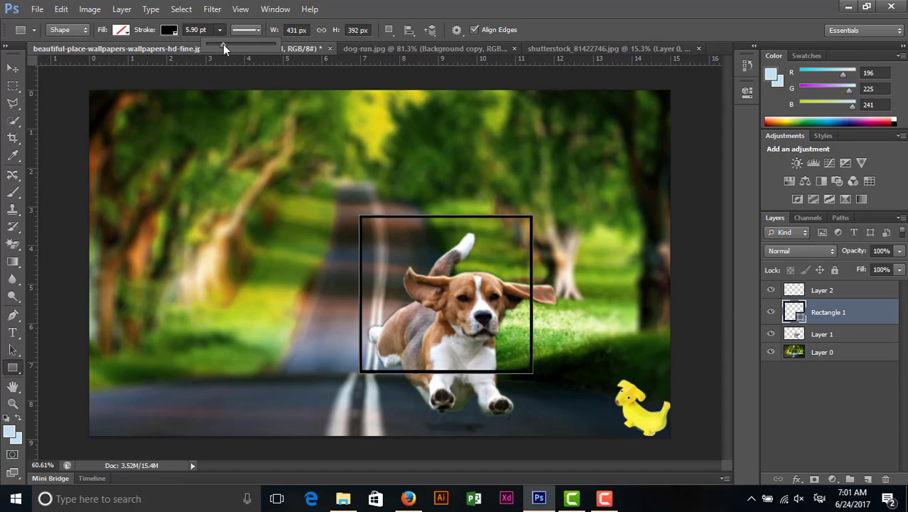
click(171, 32)
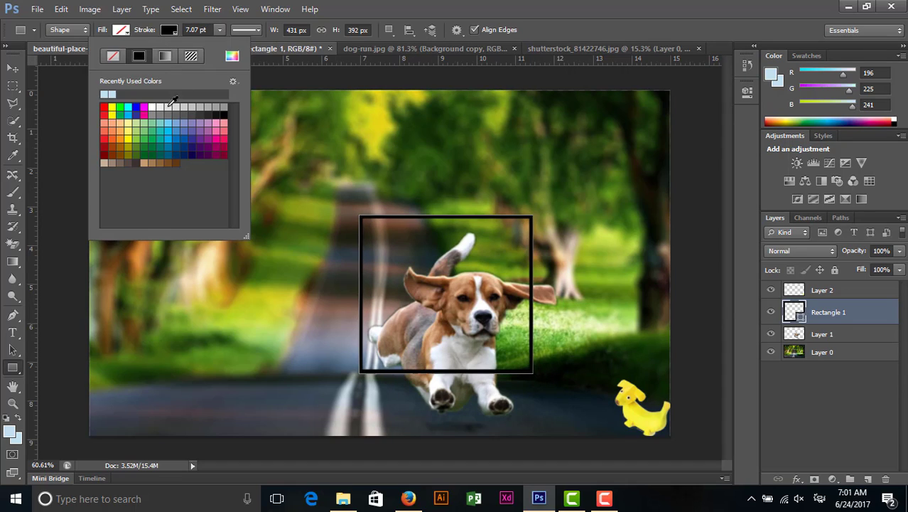
click(152, 106)
Make the white frame's stroke thicker, about 15 pt
key(Return)
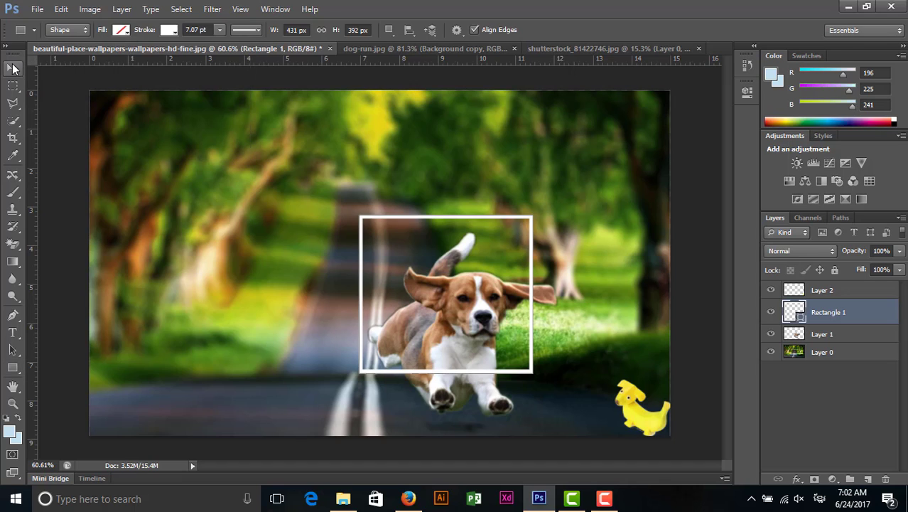
key(v)
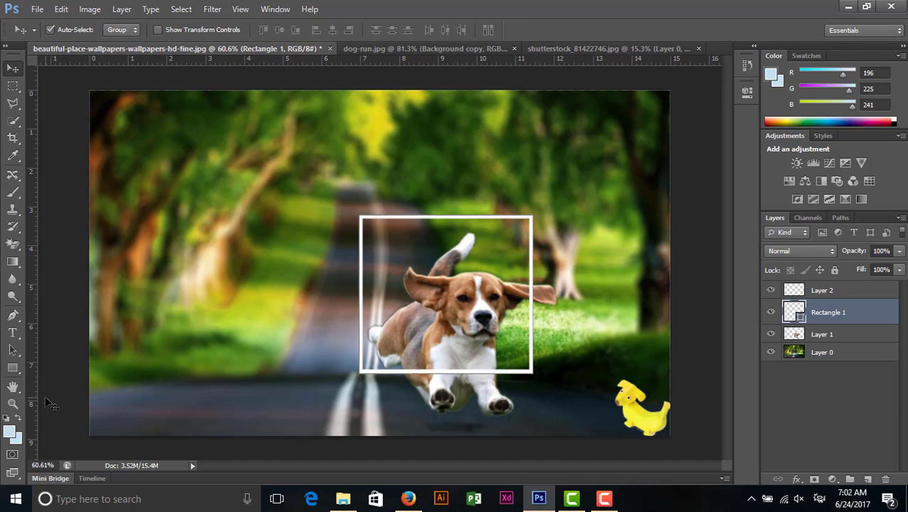
key(u)
click(219, 29)
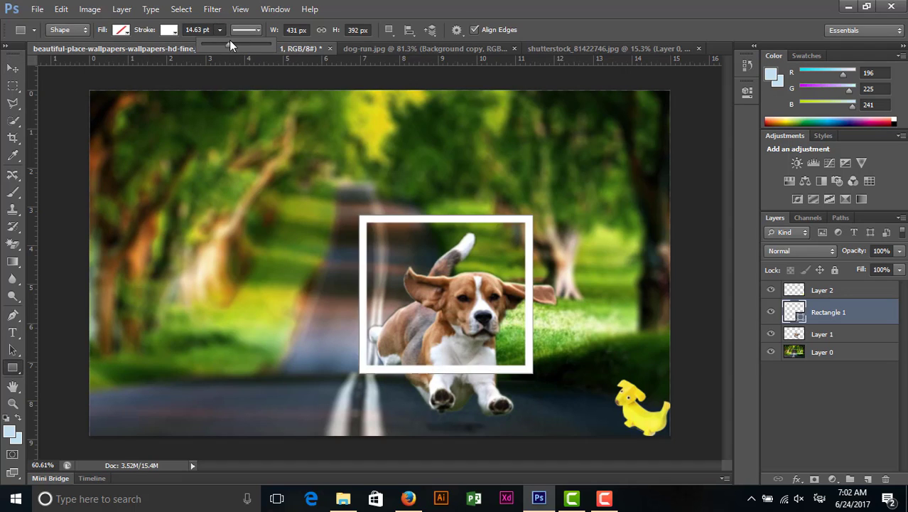
Move the Rectangle 1 frame layer beneath the beagle and nudge it slightly left and down
key(v)
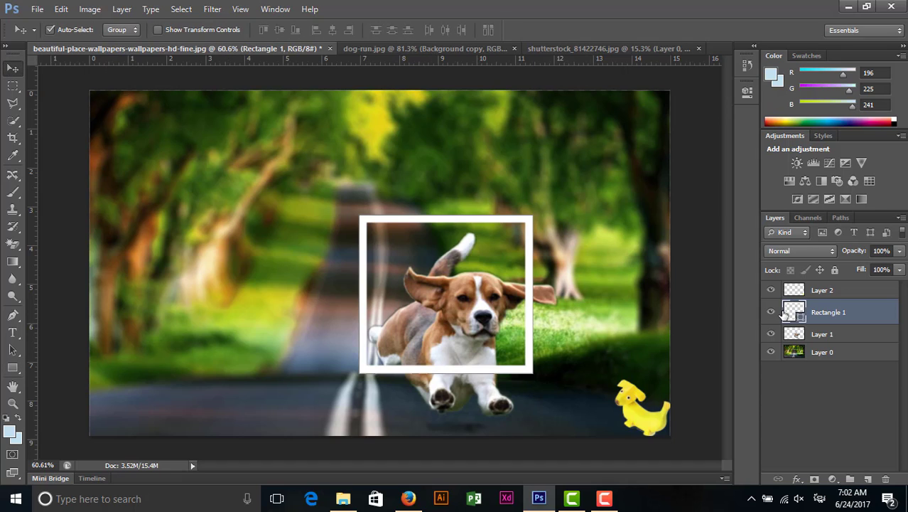
drag(785, 315, 786, 342)
click(631, 339)
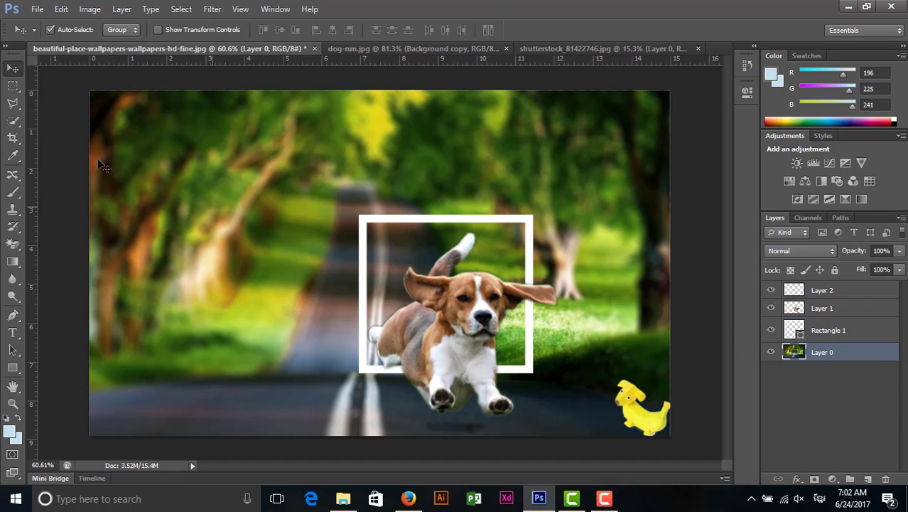
click(770, 384)
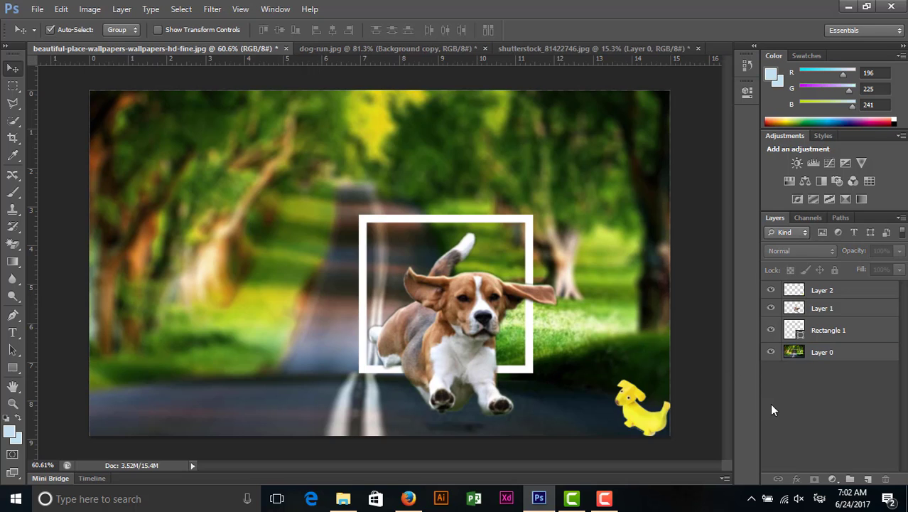
scroll(427, 278, down, 2)
scroll(435, 282, up, 2)
drag(418, 223, 412, 230)
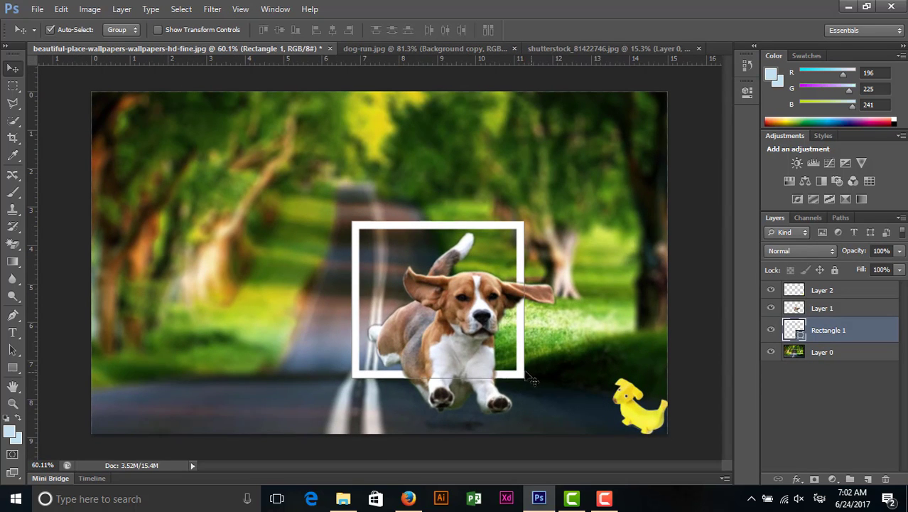
Enlarge the white frame to about 105.6% from its lower-right corner
key(ctrl+t)
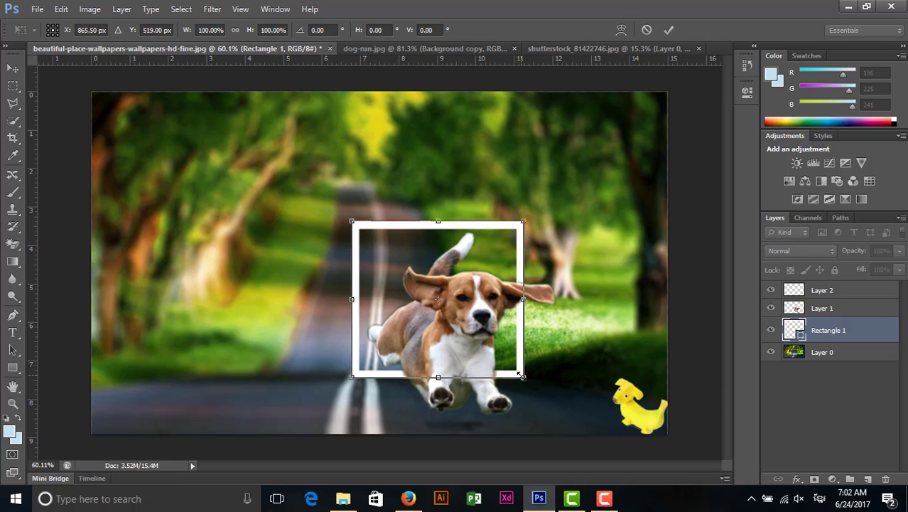
drag(524, 378, 535, 388)
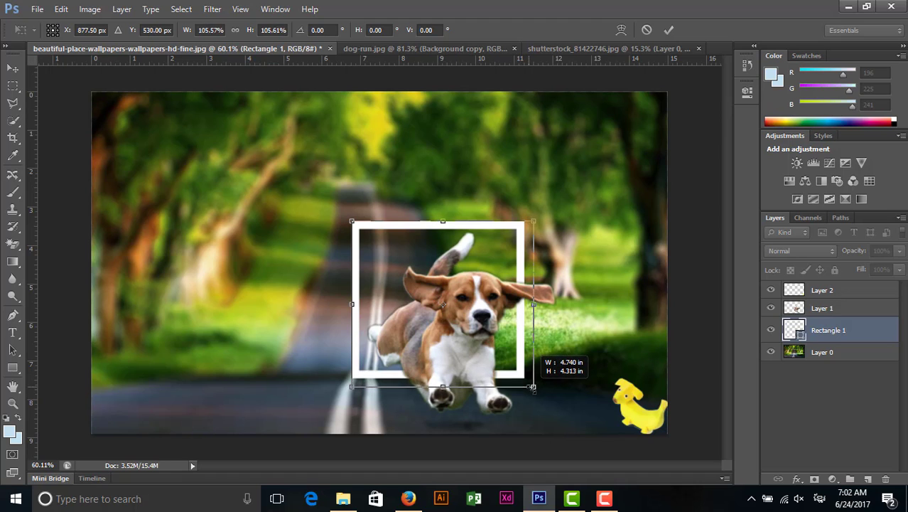
key(Return)
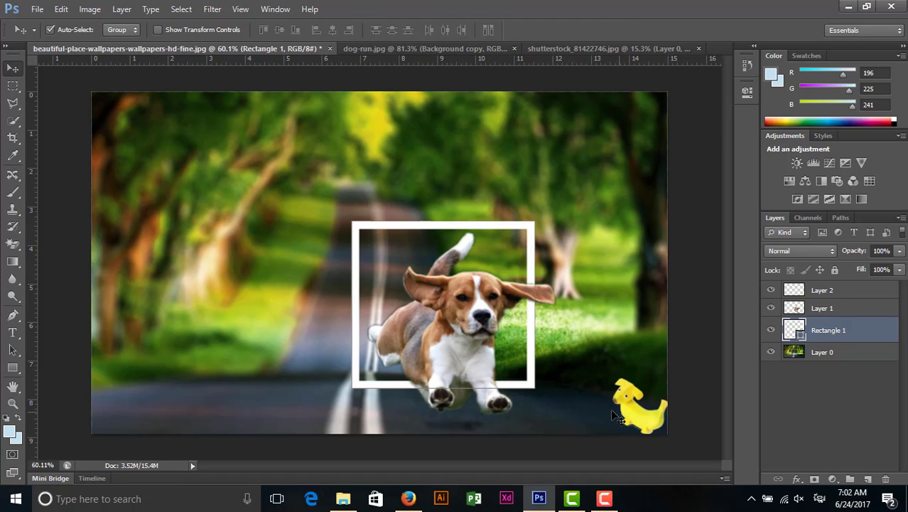
click(559, 409)
Group the banana dog, shrink it to about 62%, and place it in the frame's lower-right corner
drag(644, 421, 512, 384)
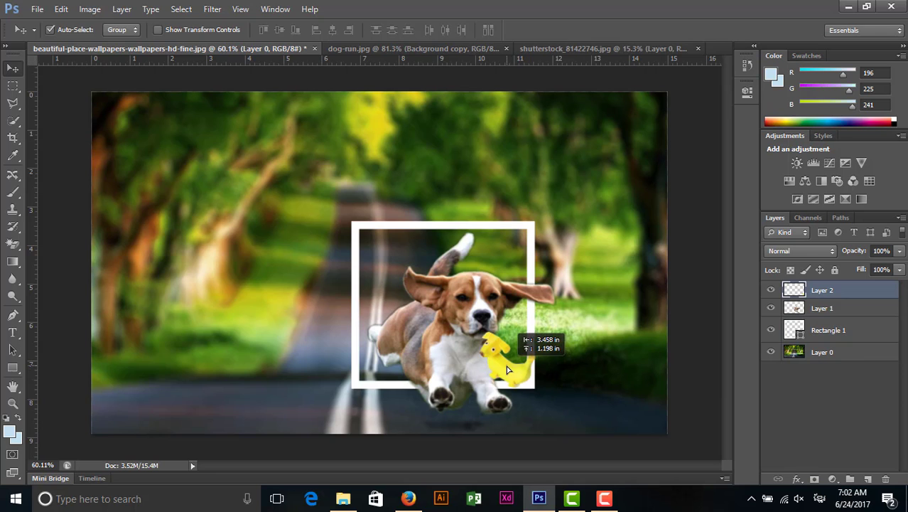
scroll(512, 383, up, 2)
key(ctrl+g)
key(ctrl+t)
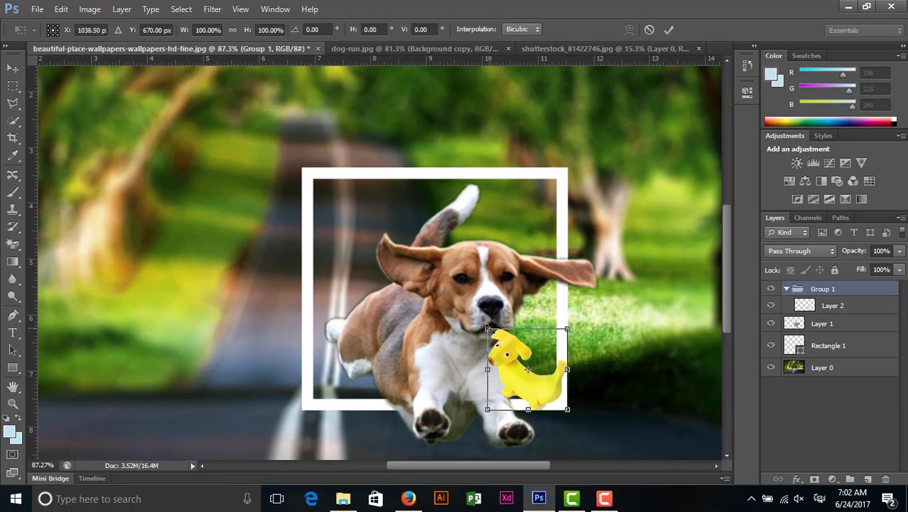
drag(487, 329, 518, 360)
drag(550, 398, 546, 389)
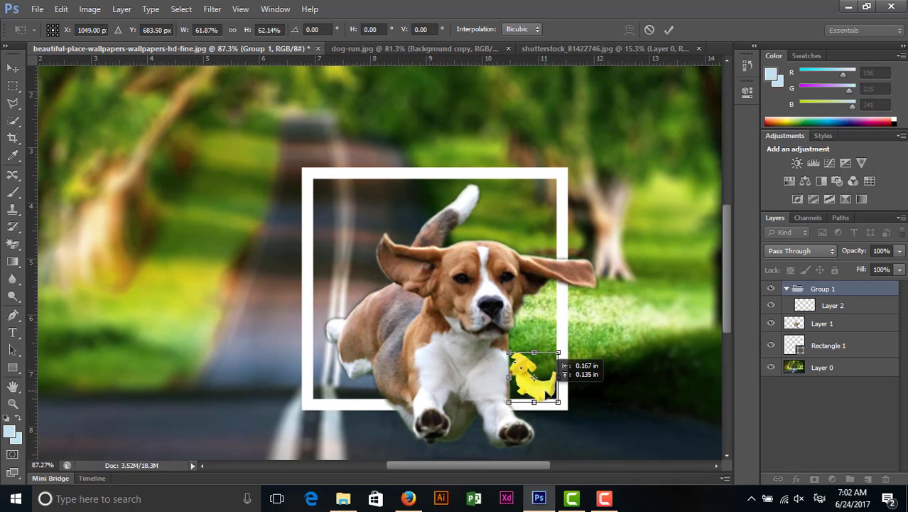
key(Return)
scroll(546, 420, down, 1)
scroll(546, 420, down, 1)
scroll(546, 421, down, 1)
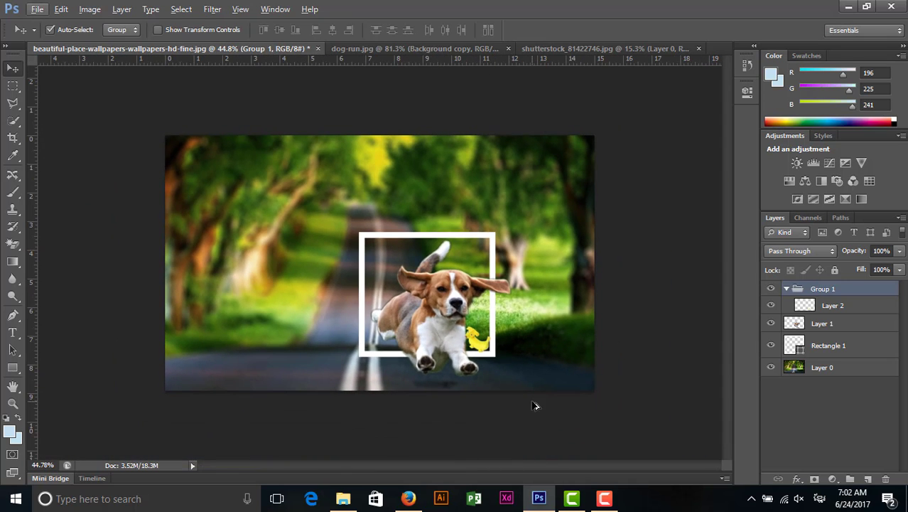
Fade the white frame to 39% opacity
click(409, 236)
click(900, 252)
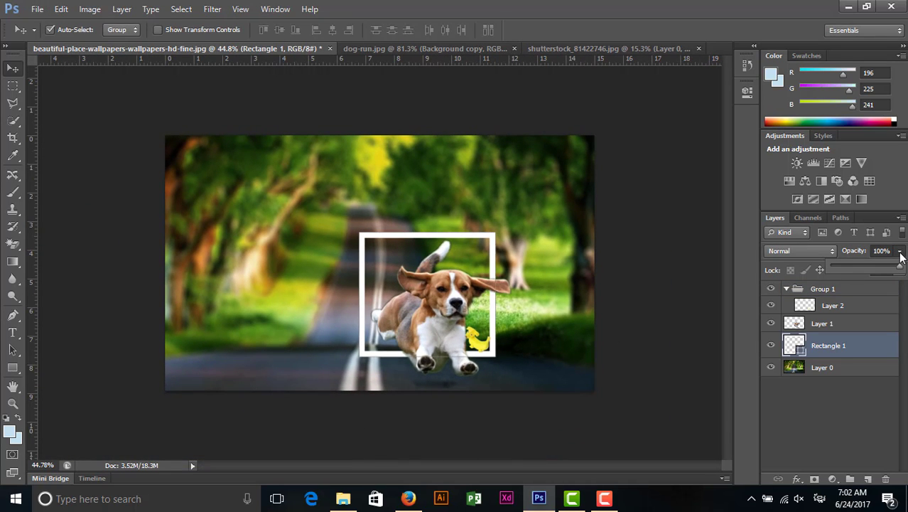
mouse_move(877, 270)
mouse_down()
mouse_move(860, 270)
mouse_move(898, 267)
mouse_up()
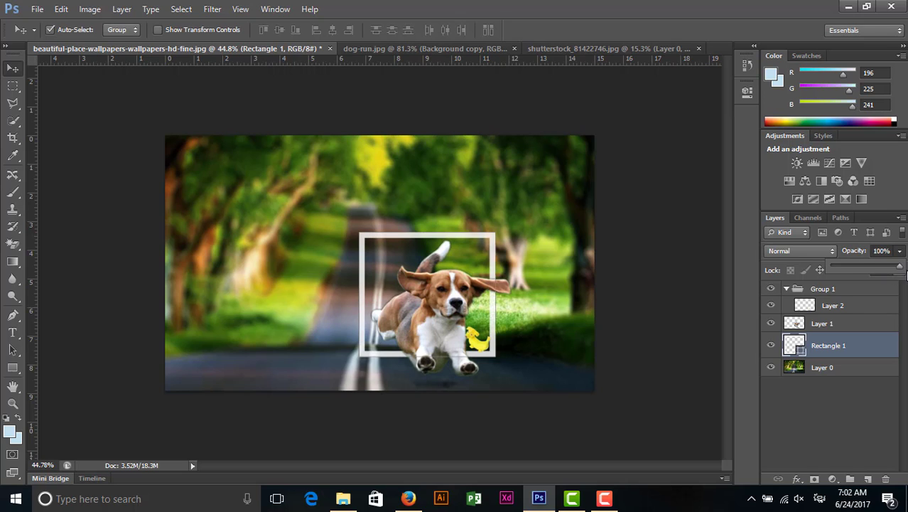
click(672, 280)
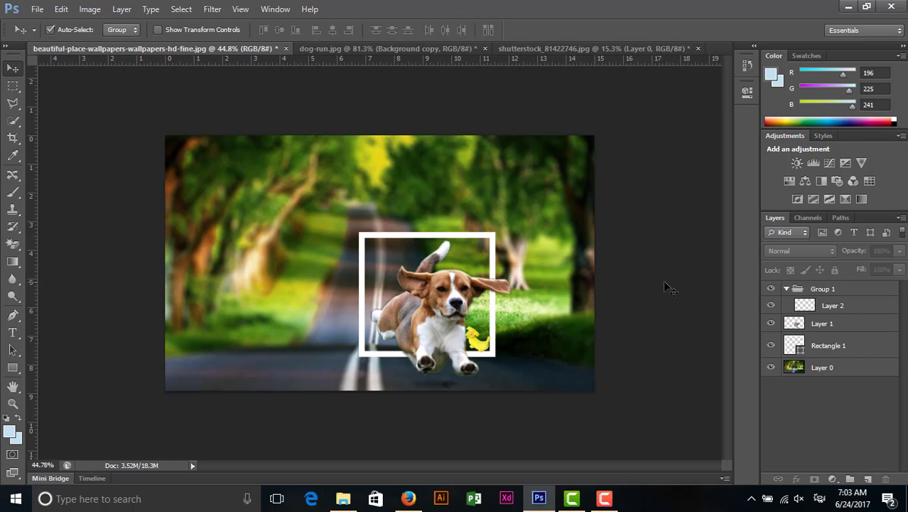
scroll(661, 283, down, 1)
scroll(659, 285, down, 1)
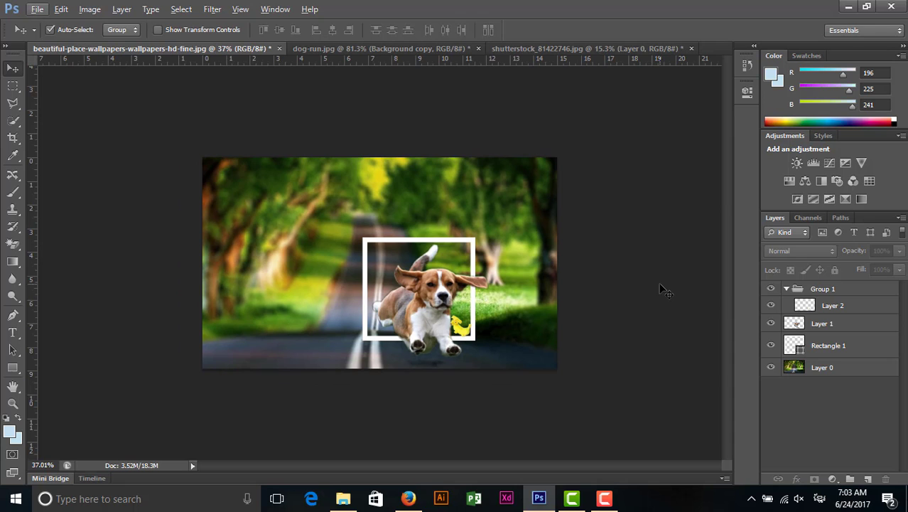
Save the composite as 'my belove dog.psd'
key(ctrl+shift+s)
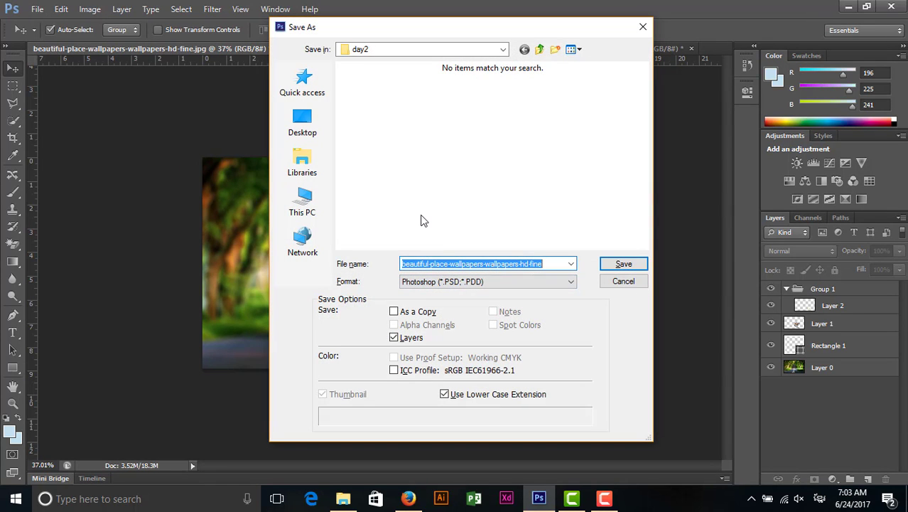
text(ษฒ)
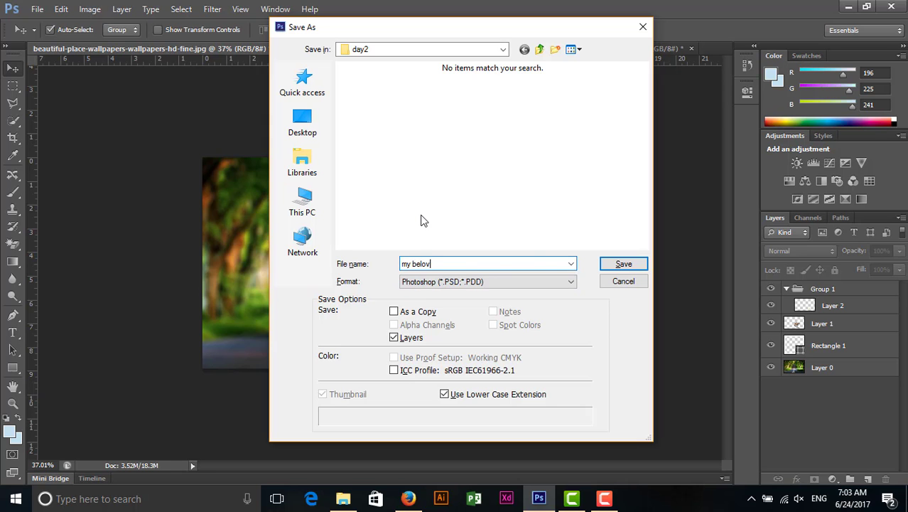
text(og)
key(Return)
key(Return)
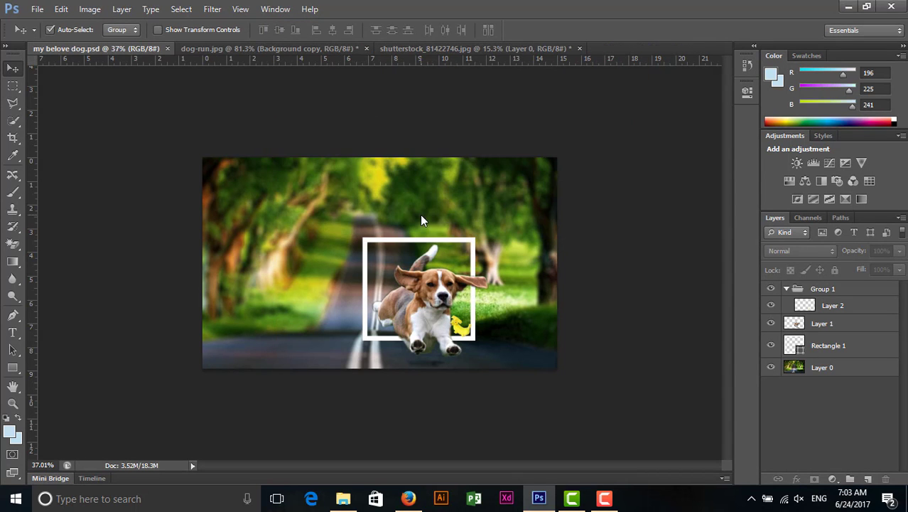
Save a JPEG copy named 'my belove dog' at Maximum quality 12
key(ctrl+shift+s)
click(602, 279)
key(ctrl+shift+s)
click(463, 282)
click(504, 367)
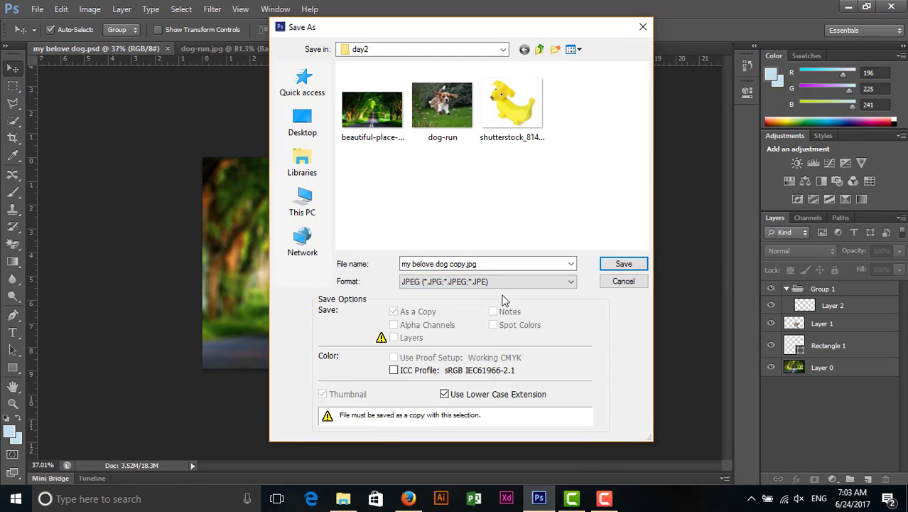
drag(533, 264, 449, 264)
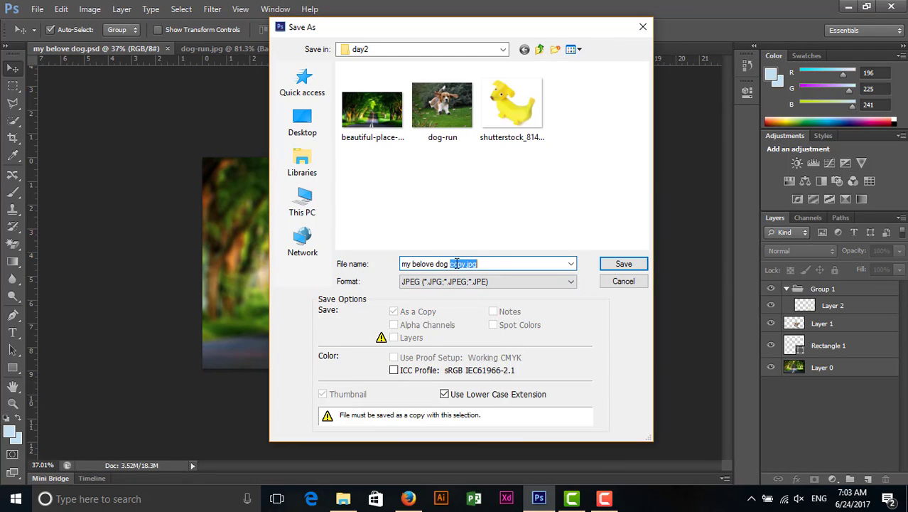
key(BackSpace)
click(622, 264)
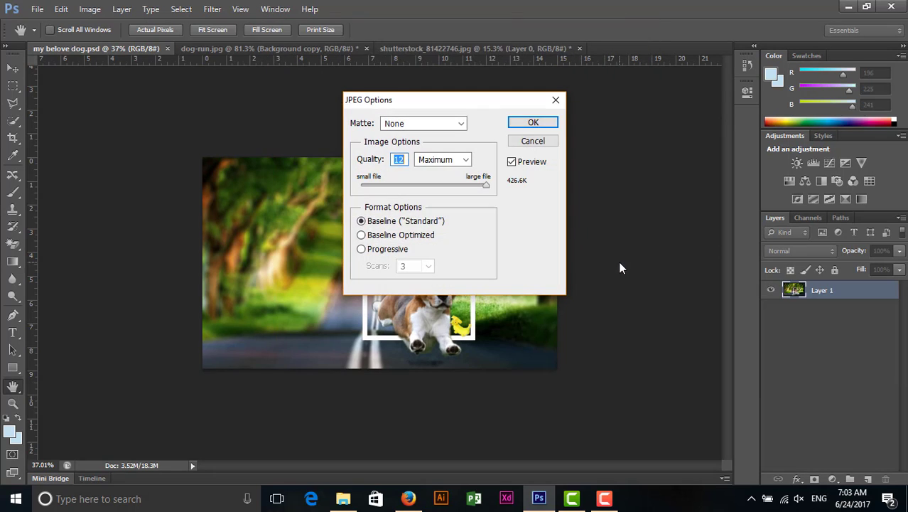
click(532, 125)
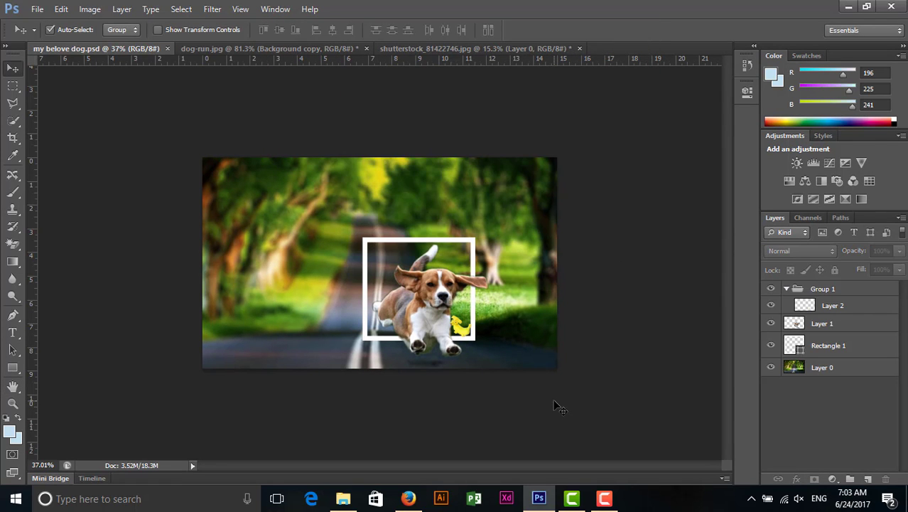